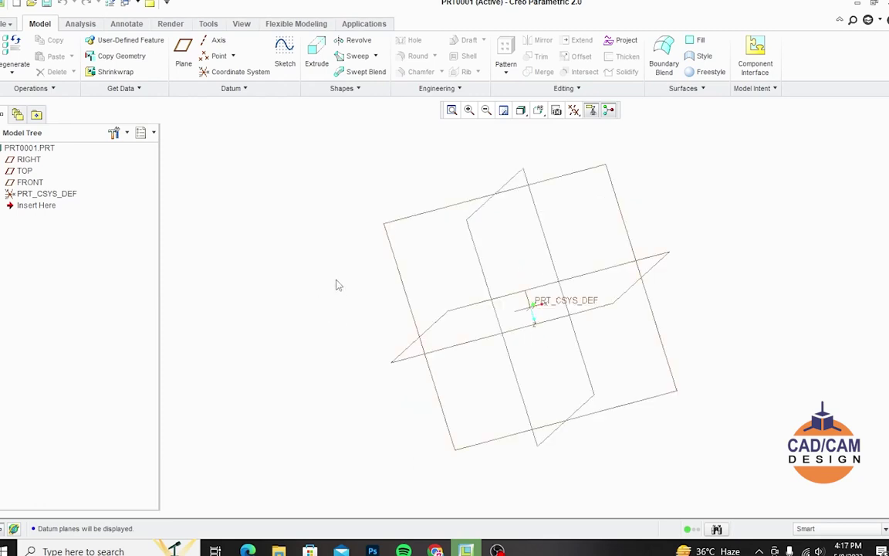
# - Zoom into the curved duct reference photo, then minimize the Photos viewer
pyautogui.moveTo(368, 236)
pyautogui.mouseDown(button='middle')
pyautogui.moveTo(391, 228)
pyautogui.moveTo(372, 267)
pyautogui.mouseUp(button='middle')
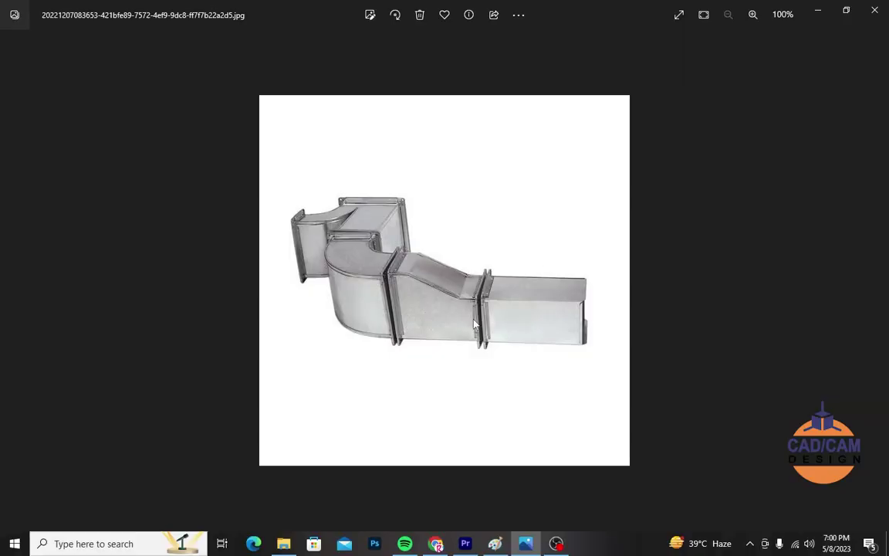
pyautogui.scroll(1, 452, 288)
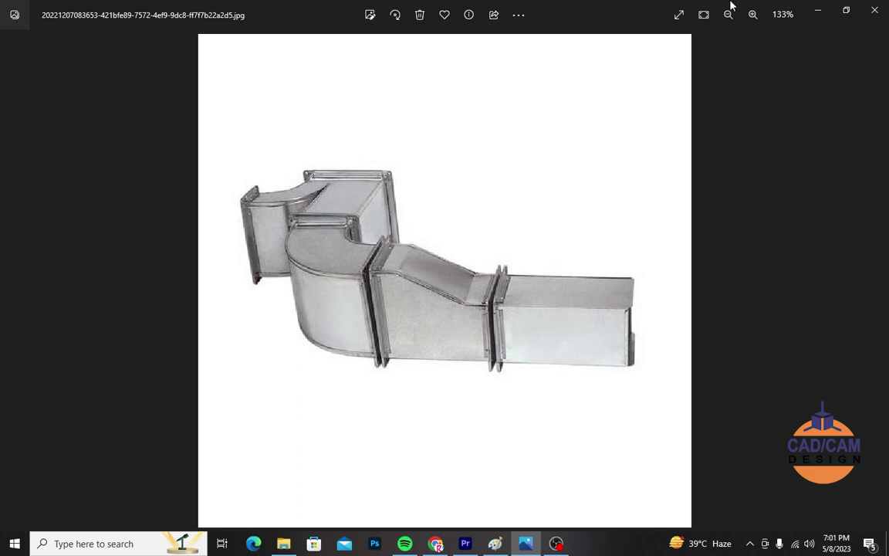
pyautogui.click(816, 11)
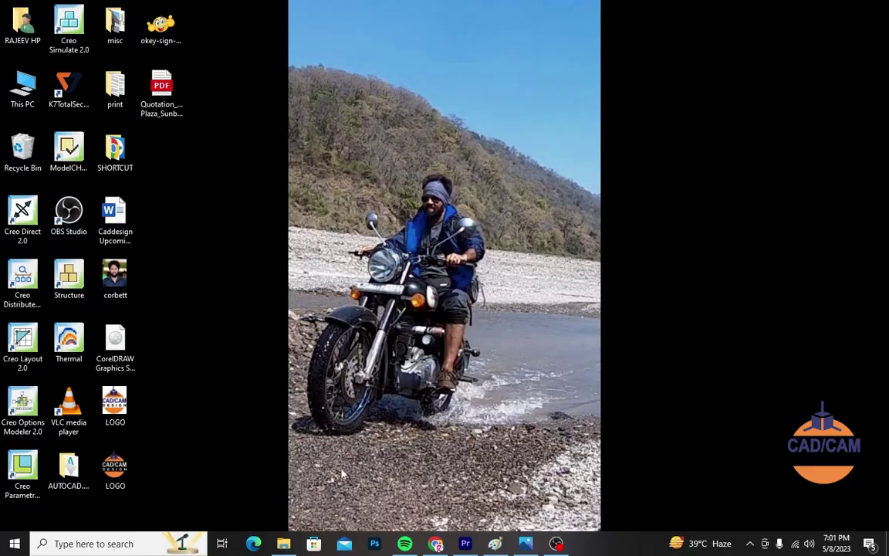
# - Open sdfs.jpg from the BLEND COMMAND folder in File Explorer
pyautogui.click(283, 543)
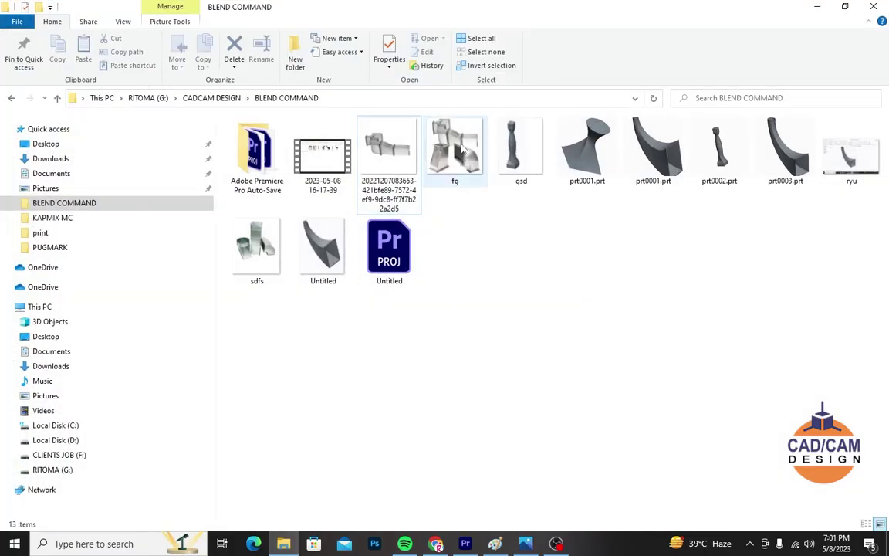
pyautogui.doubleClick(275, 238)
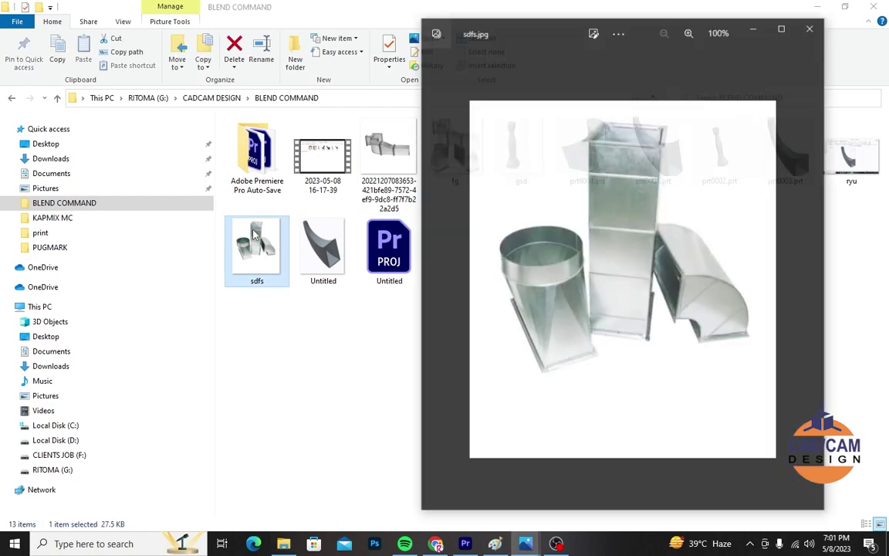
# - Maximize the sdfs duct photo and zoom in on the round, square and elbow ducts
pyautogui.click(783, 29)
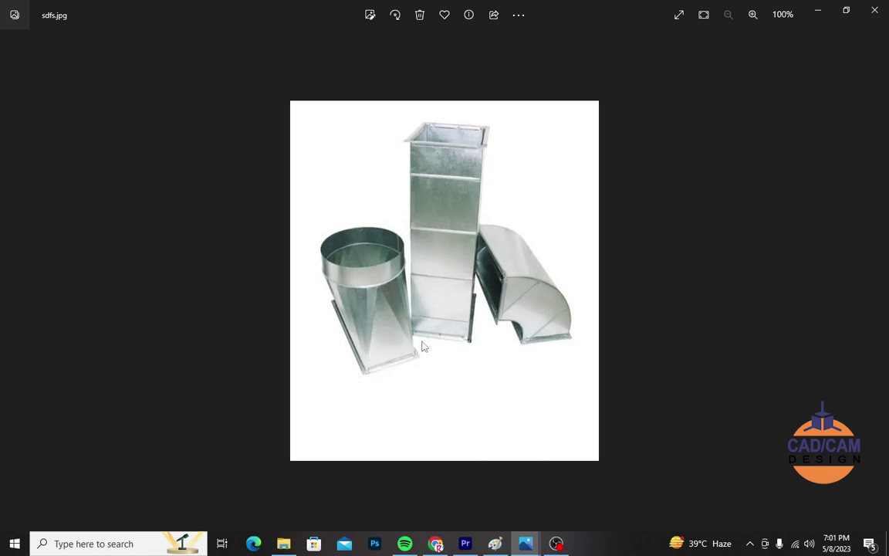
pyautogui.scroll(2, 440, 298)
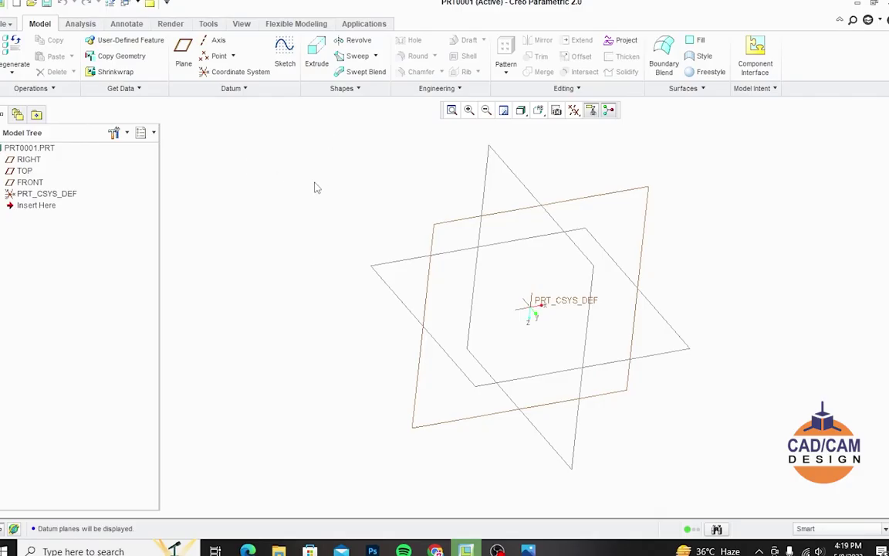
# - Start a Blend feature from Shapes and define its first section from the Sections panel
pyautogui.click(357, 90)
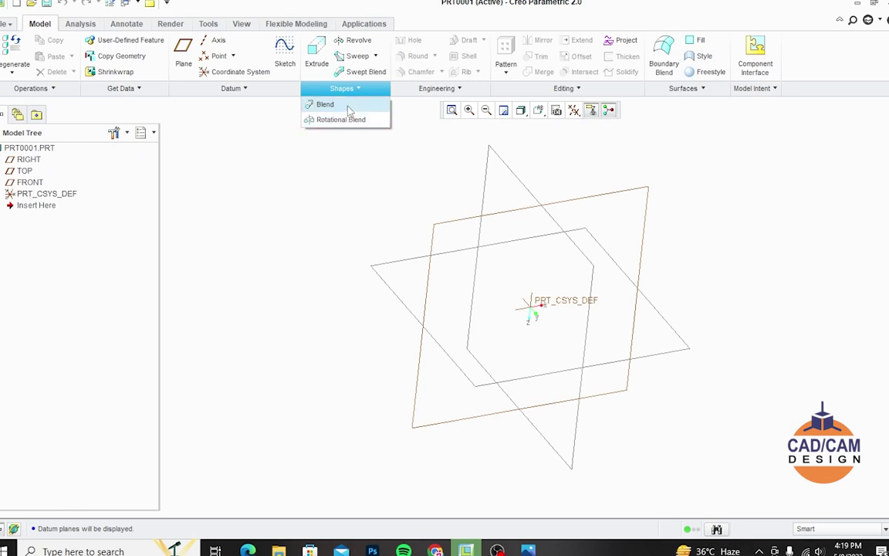
pyautogui.click(348, 112)
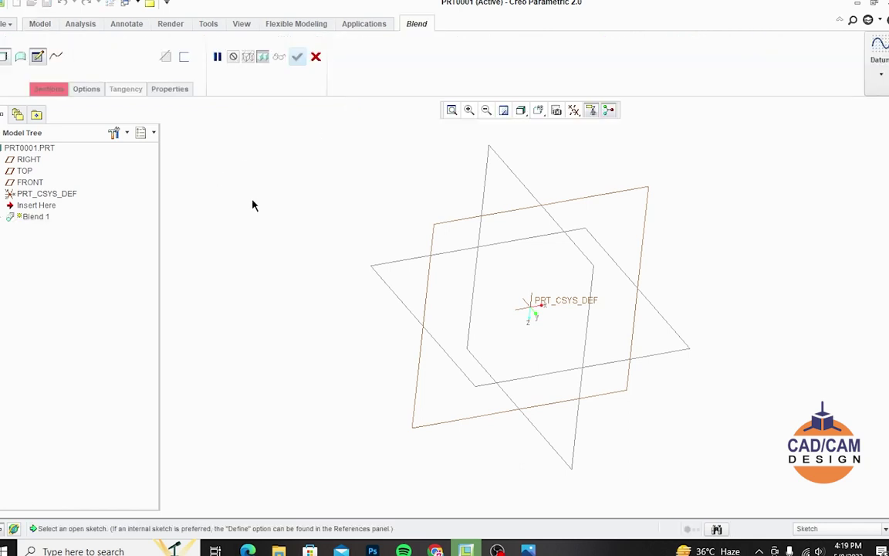
pyautogui.click(49, 89)
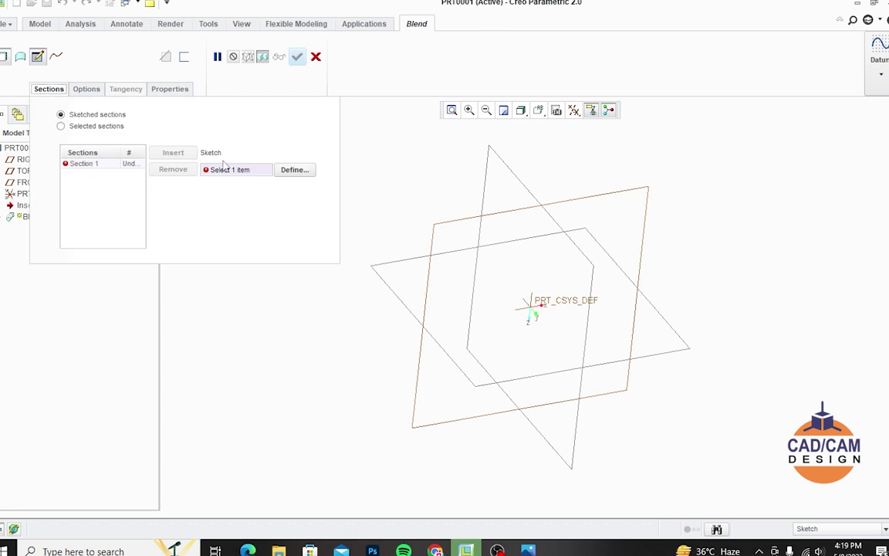
pyautogui.click(294, 170)
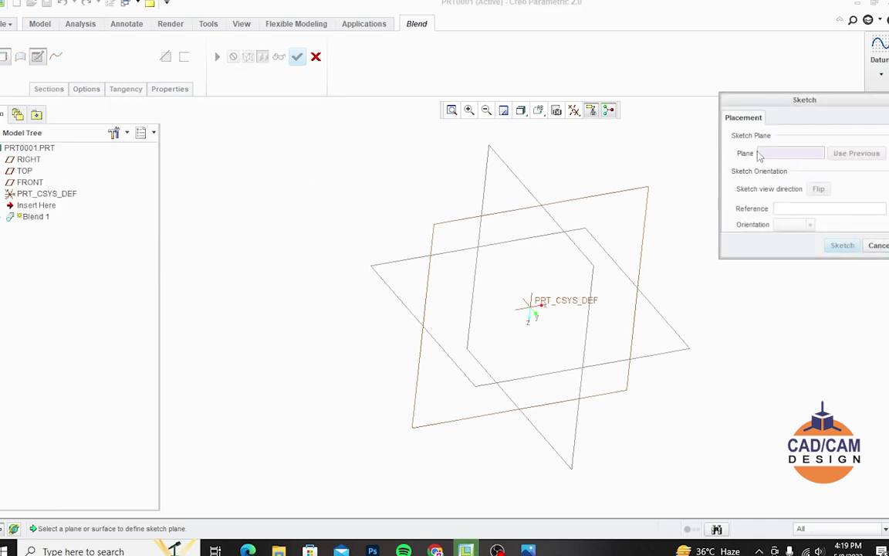
# - Sketch on the TOP datum plane, viewed face-on with datum planes hidden
pyautogui.click(442, 224)
pyautogui.click(842, 245)
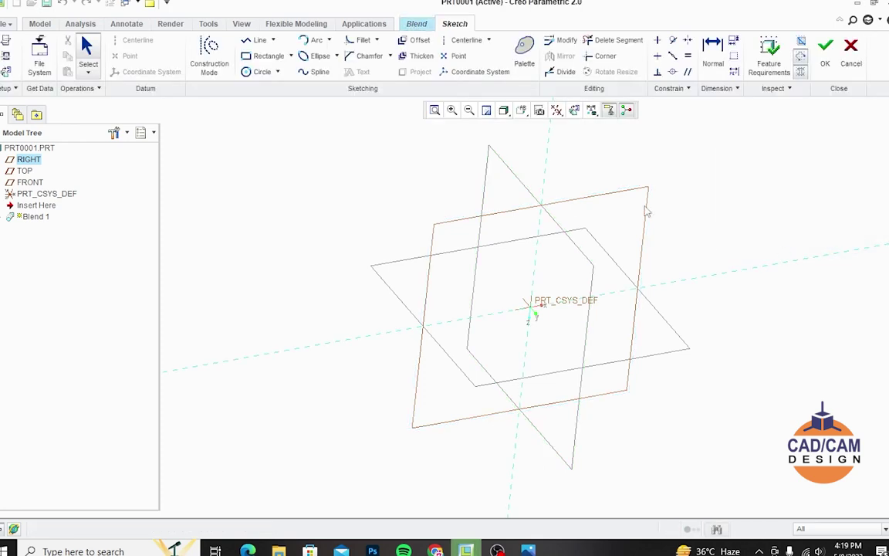
pyautogui.click(521, 109)
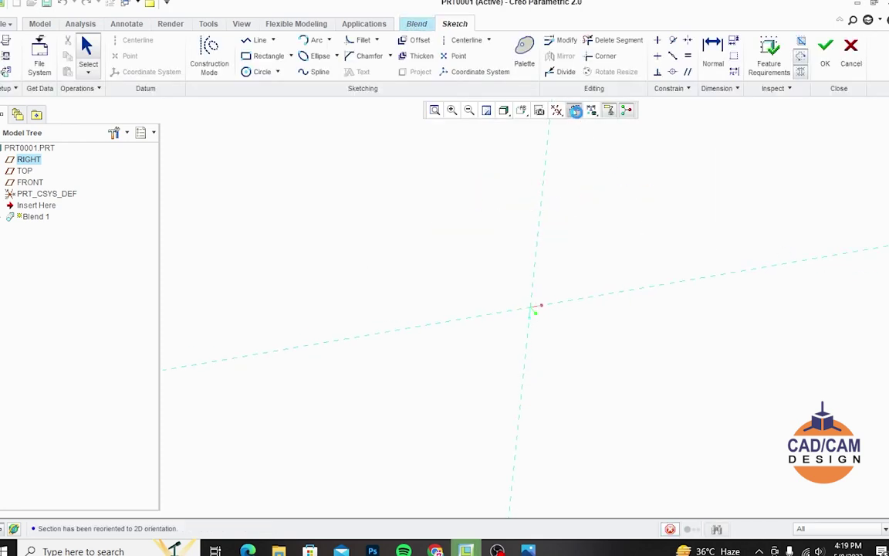
pyautogui.click(556, 110)
pyautogui.click(575, 196)
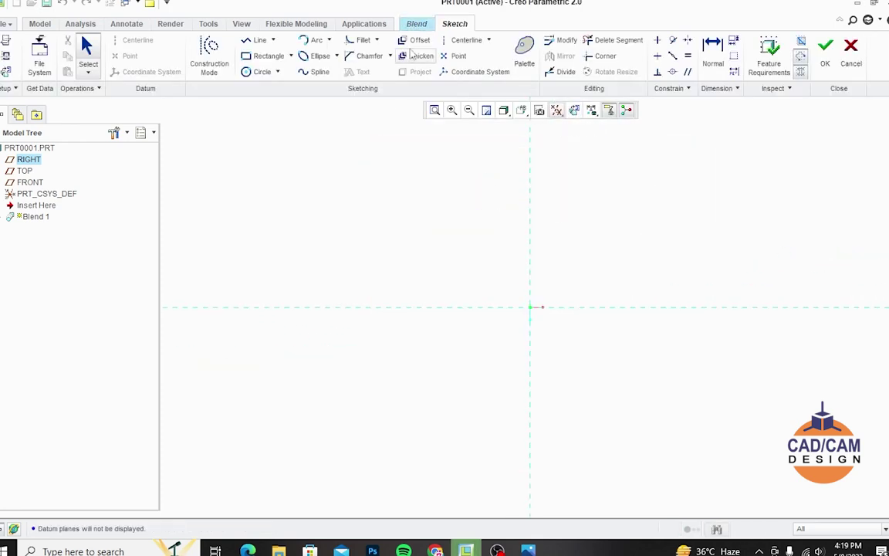
# - Add vertical and horizontal centerlines through the origin
pyautogui.click(461, 39)
pyautogui.click(530, 307)
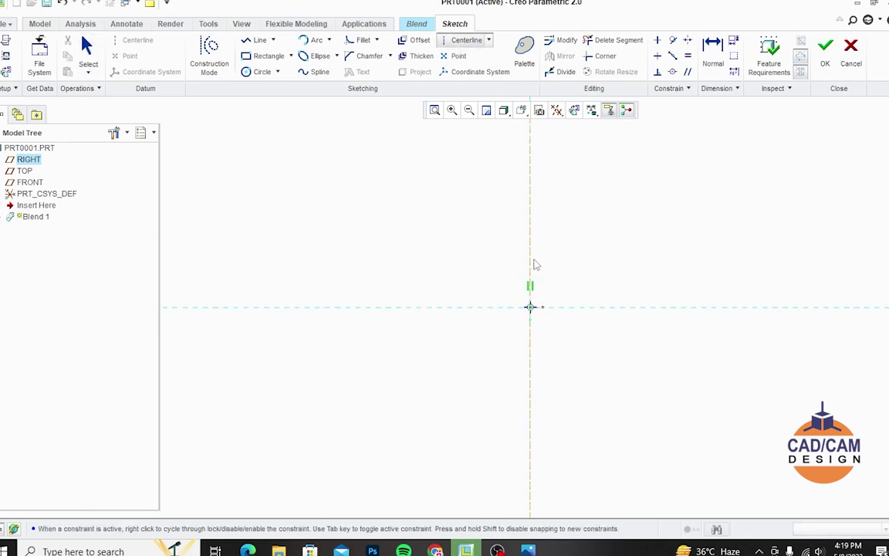
pyautogui.click(533, 263)
pyautogui.click(530, 307)
pyautogui.click(556, 311)
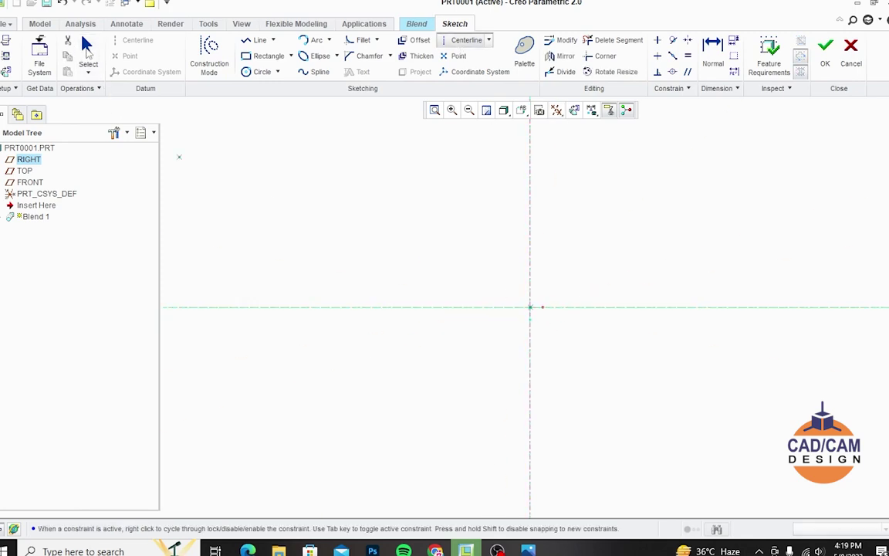
pyautogui.click(86, 48)
pyautogui.scroll(-2, 430, 335)
pyautogui.scroll(1, 430, 340)
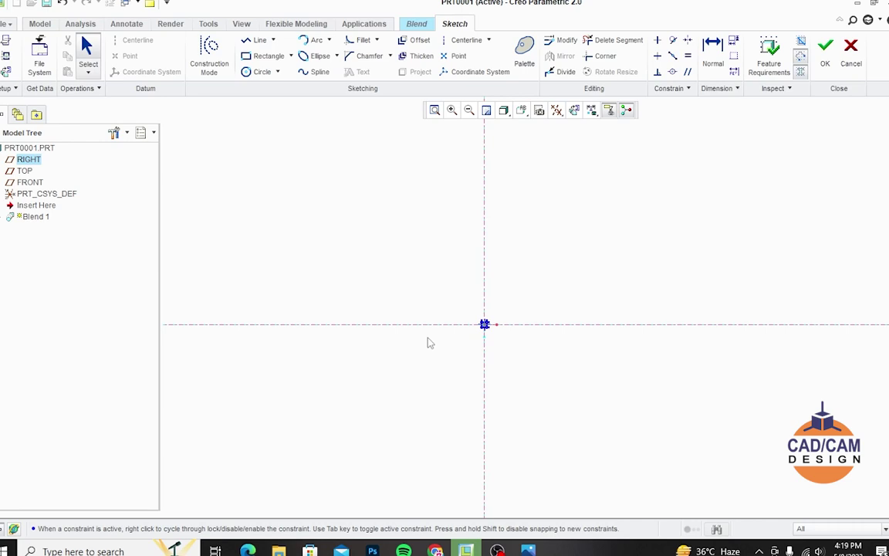
pyautogui.scroll(-1, 430, 342)
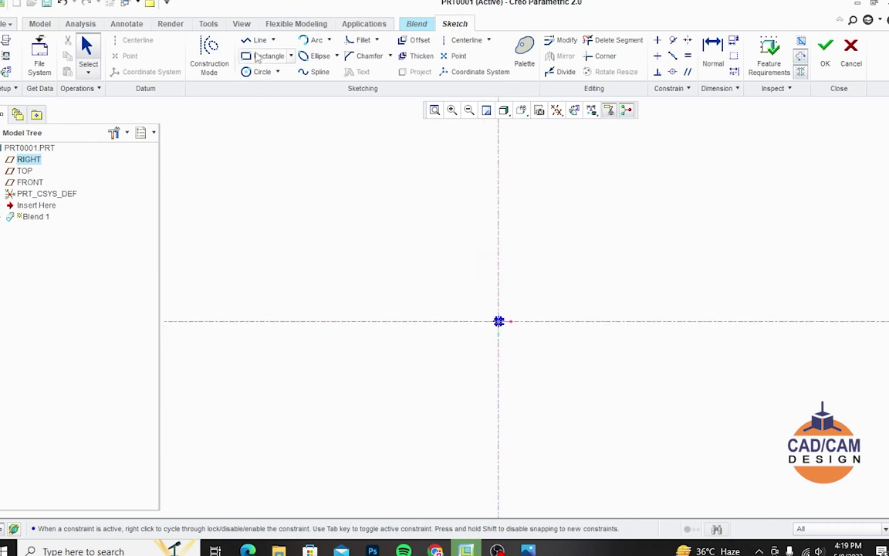
# - Draw a rectangle around the origin, dimension it 100 × 100, and finish the sketch
pyautogui.click(262, 56)
pyautogui.click(420, 245)
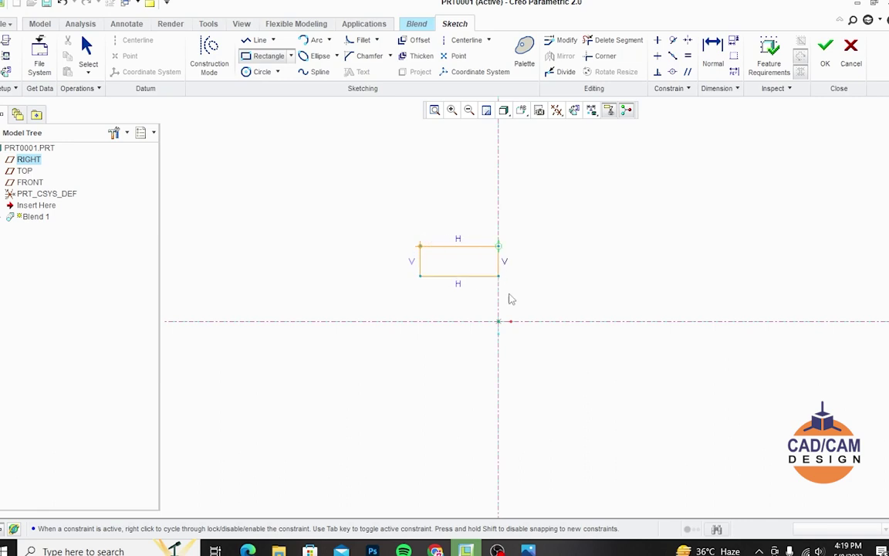
pyautogui.click(577, 396)
pyautogui.middleClick(195, 176)
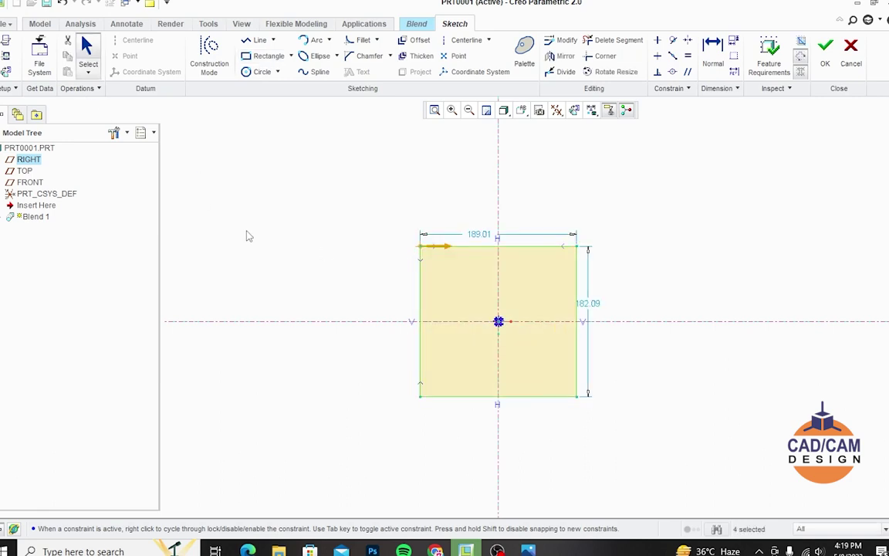
pyautogui.doubleClick(481, 235)
pyautogui.write('100')
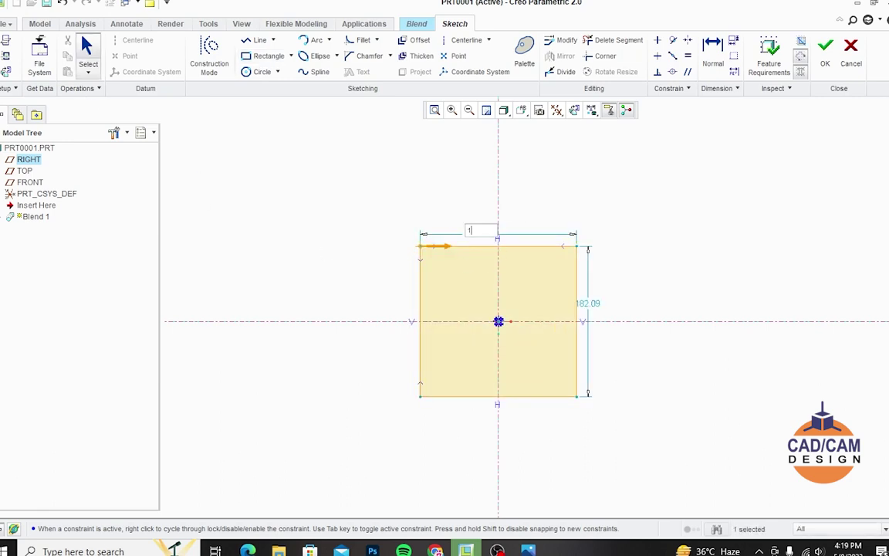
pyautogui.press('Return')
pyautogui.doubleClick(619, 282)
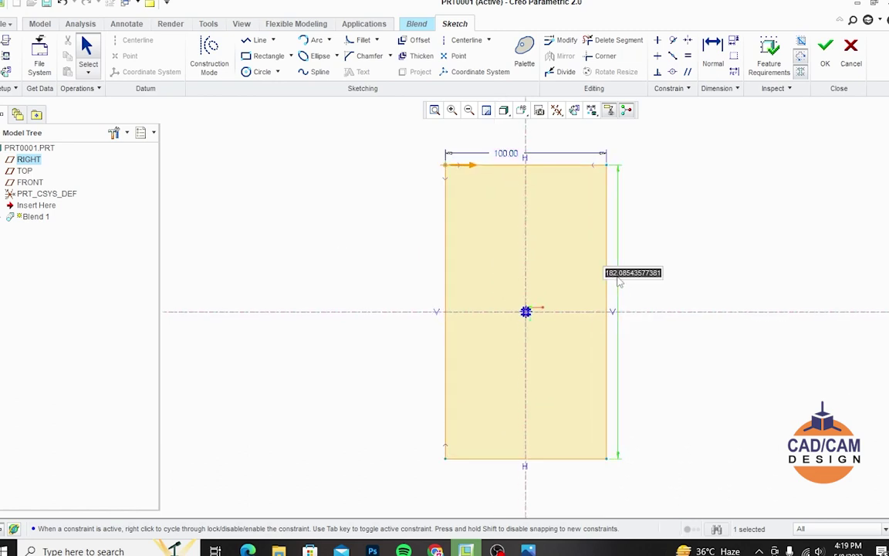
pyautogui.write('100')
pyautogui.press('Return')
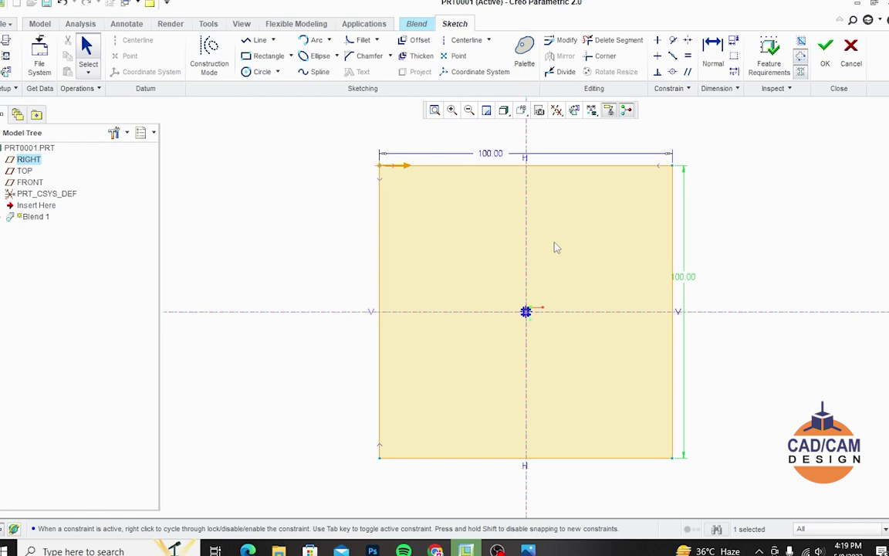
pyautogui.click(825, 50)
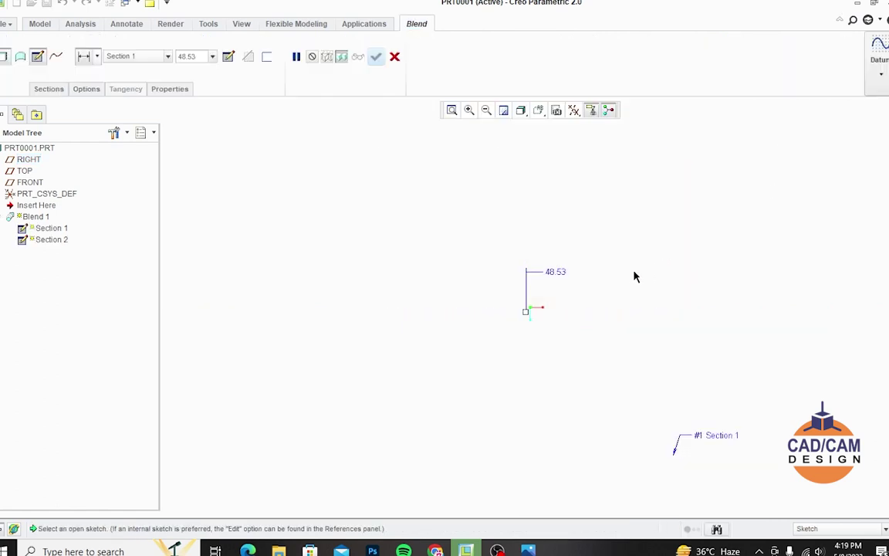
# - Orbit the blend into a 3D view and show the datum planes again
pyautogui.moveTo(506, 286); pyautogui.dragTo(494, 248, button='middle')
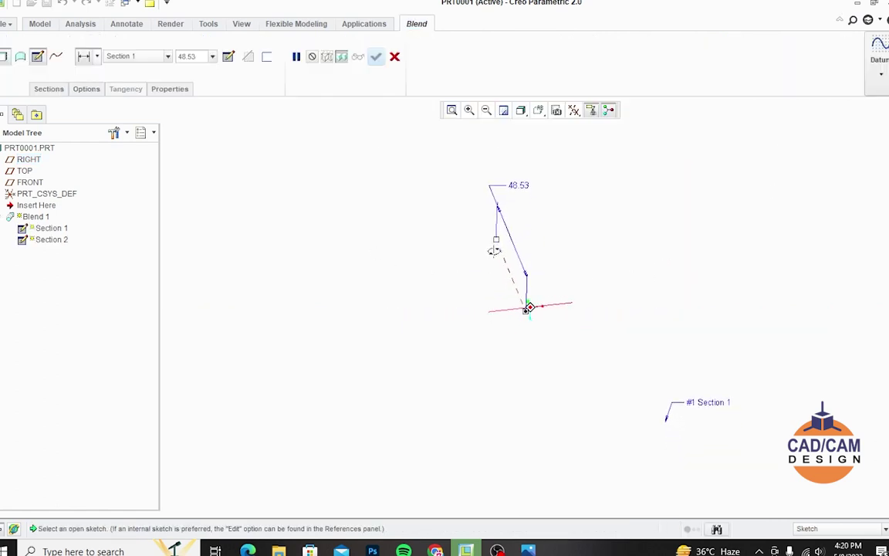
pyautogui.click(573, 110)
pyautogui.click(574, 198)
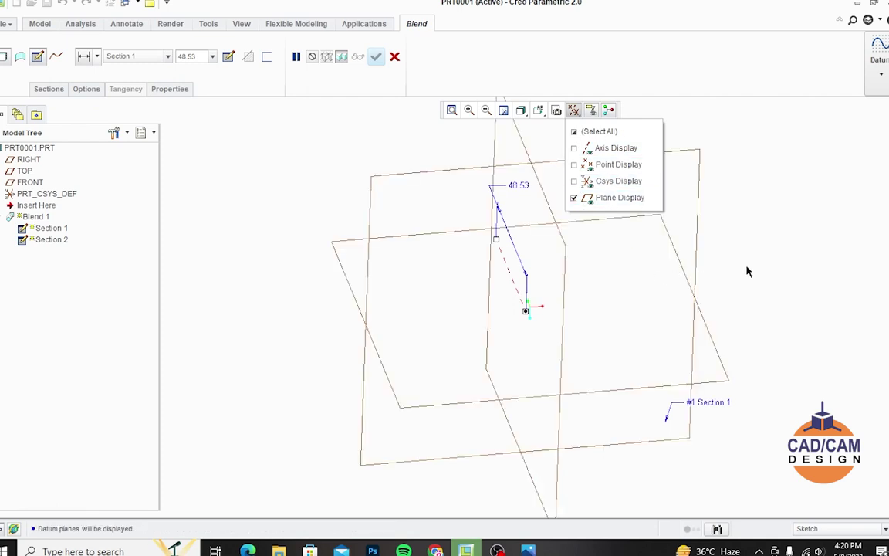
pyautogui.scroll(2, 439, 341)
pyautogui.scroll(-3, 448, 260)
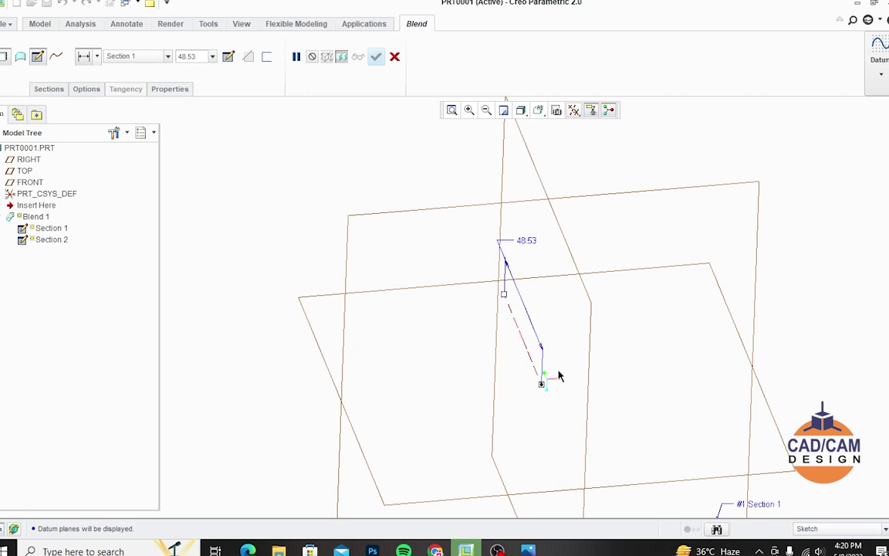
# - Set Section 2's offset from Section 1 to 100
pyautogui.doubleClick(526, 241)
pyautogui.write('1')
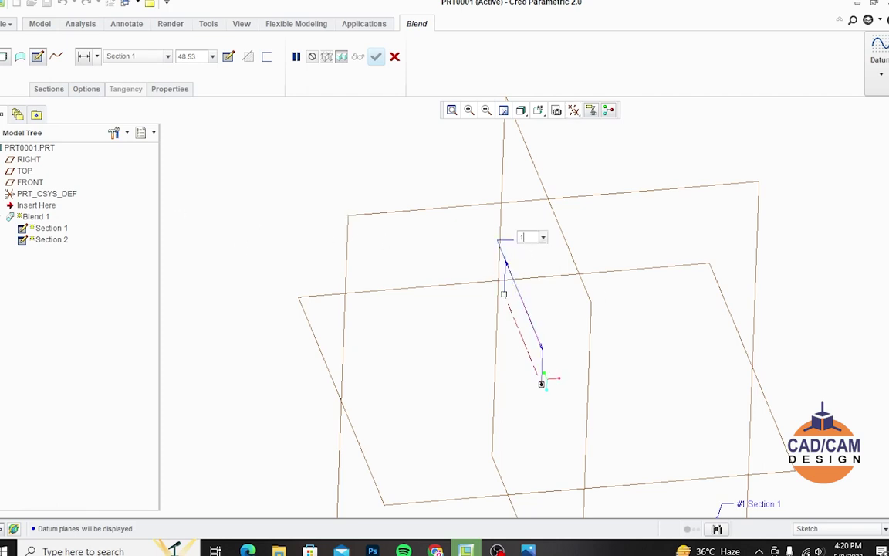
pyautogui.write('00')
pyautogui.press('Return')
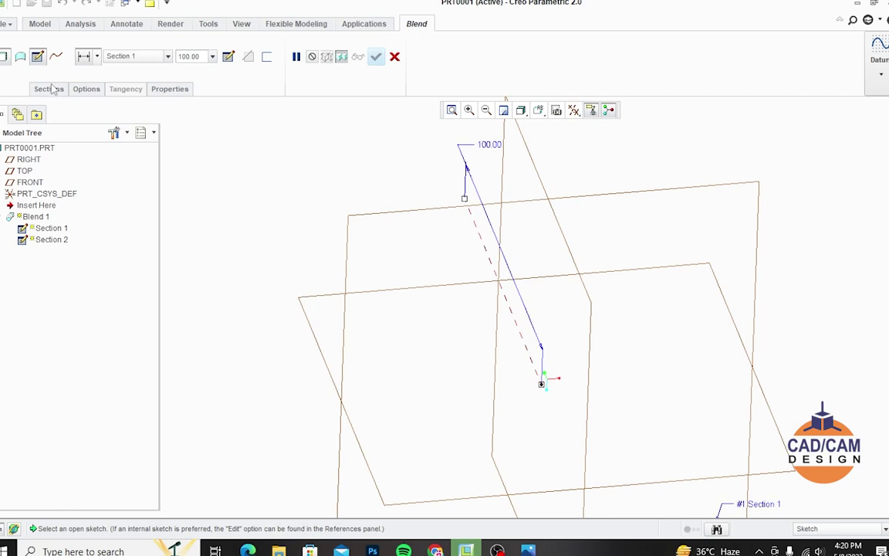
pyautogui.click(50, 89)
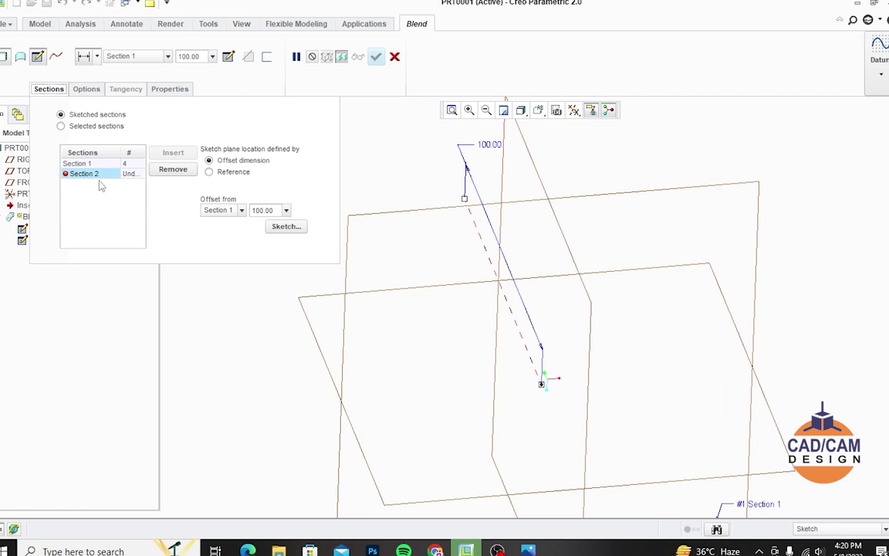
# - Open the Section 2 sketch with datum planes hidden, viewed face-on
pyautogui.click(282, 225)
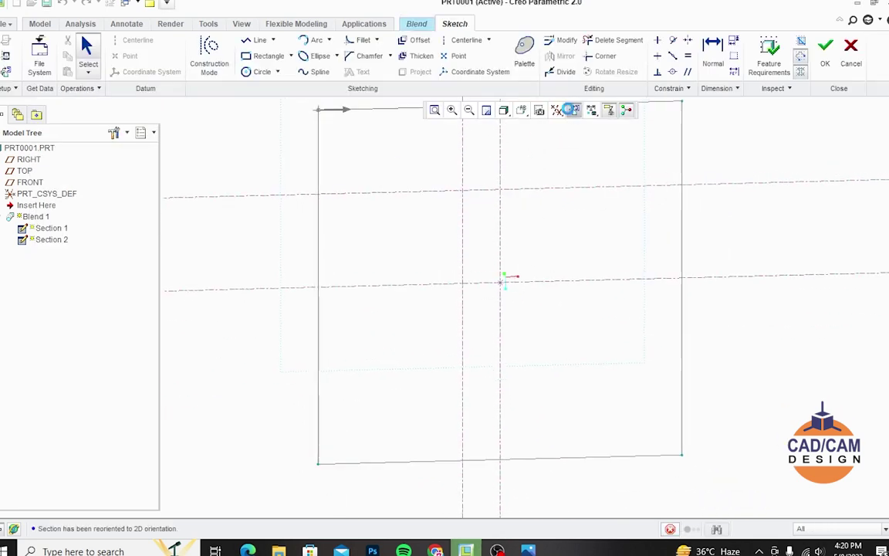
pyautogui.click(557, 110)
pyautogui.click(558, 199)
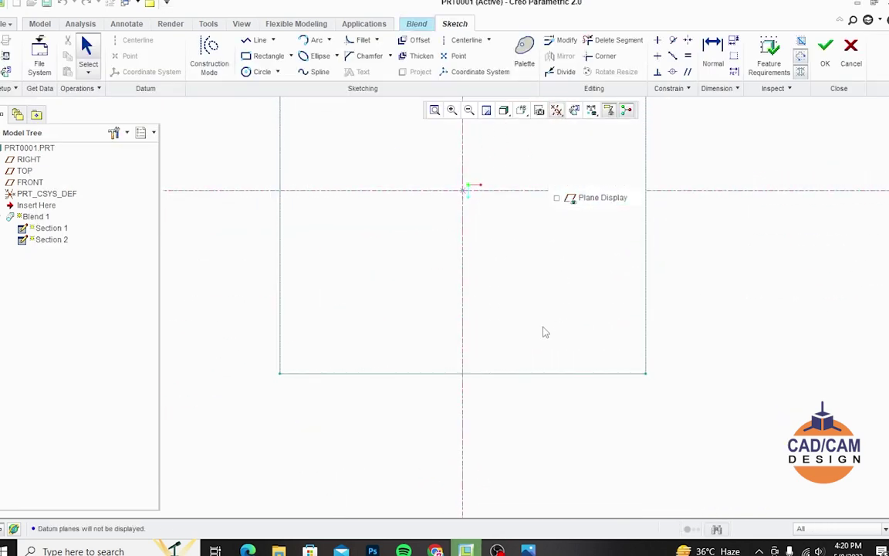
pyautogui.scroll(-3, 533, 335)
pyautogui.moveTo(515, 342)
pyautogui.mouseDown(button='middle')
pyautogui.moveTo(525, 293)
pyautogui.moveTo(547, 279)
pyautogui.moveTo(486, 314)
pyautogui.mouseUp(button='middle')
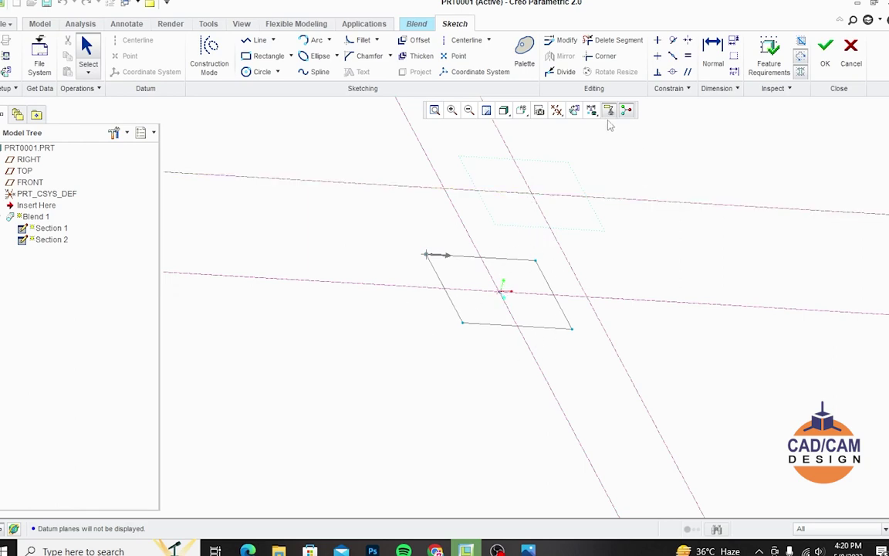
pyautogui.click(574, 111)
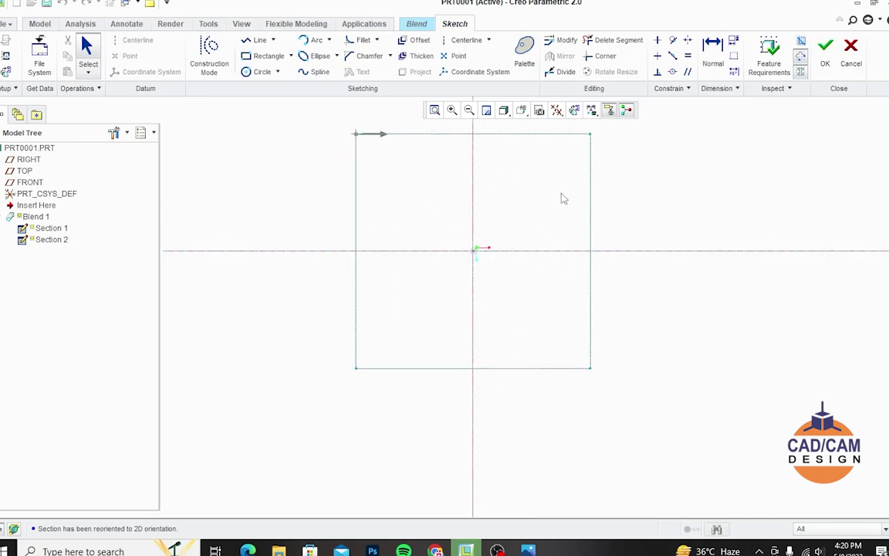
# - Draw a rectangle around the origin for Section 2
pyautogui.click(265, 56)
pyautogui.click(406, 219)
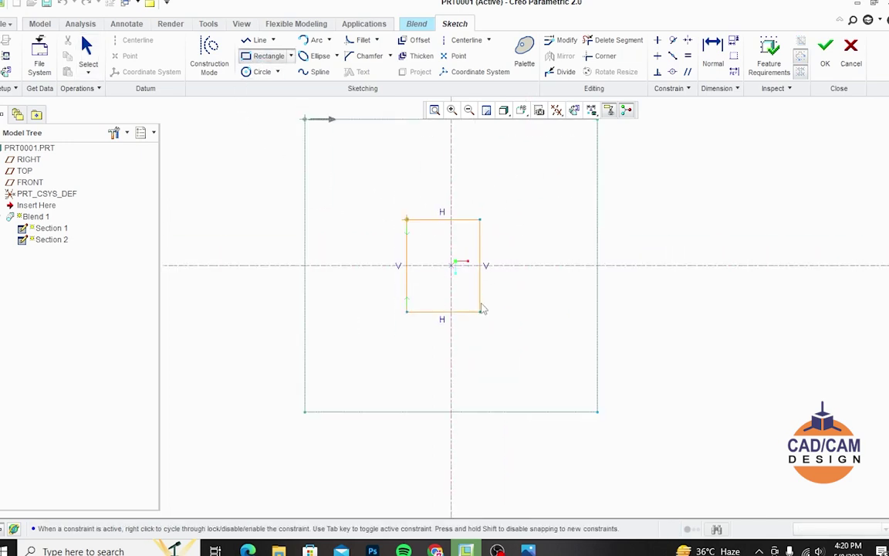
pyautogui.click(495, 312)
pyautogui.click(86, 52)
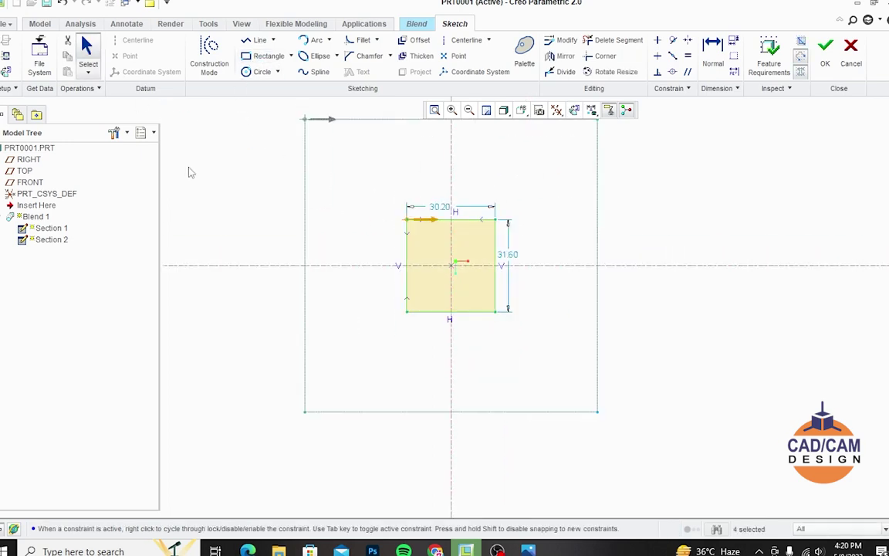
# - Dimension the rectangle to a 50 × 50 square, correcting a mistyped 500 width
pyautogui.doubleClick(439, 207)
pyautogui.write('500')
pyautogui.press('Return')
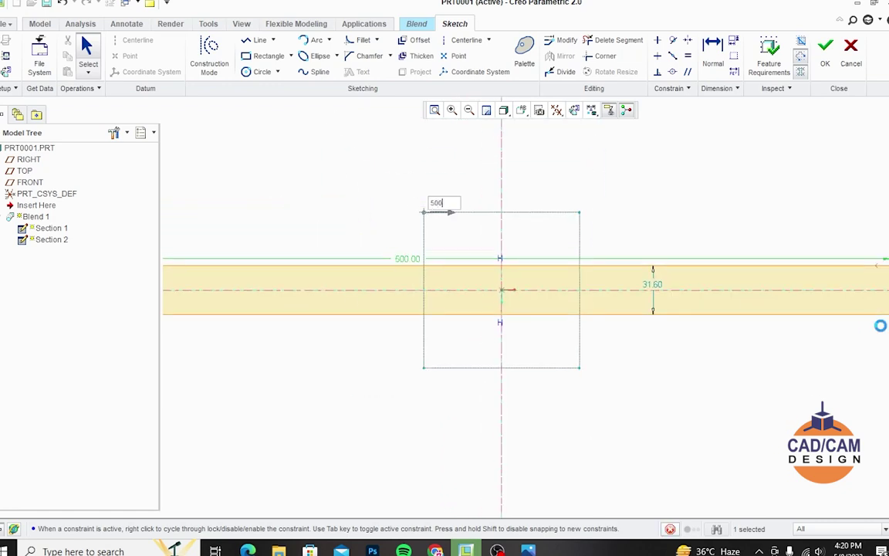
pyautogui.doubleClick(486, 293)
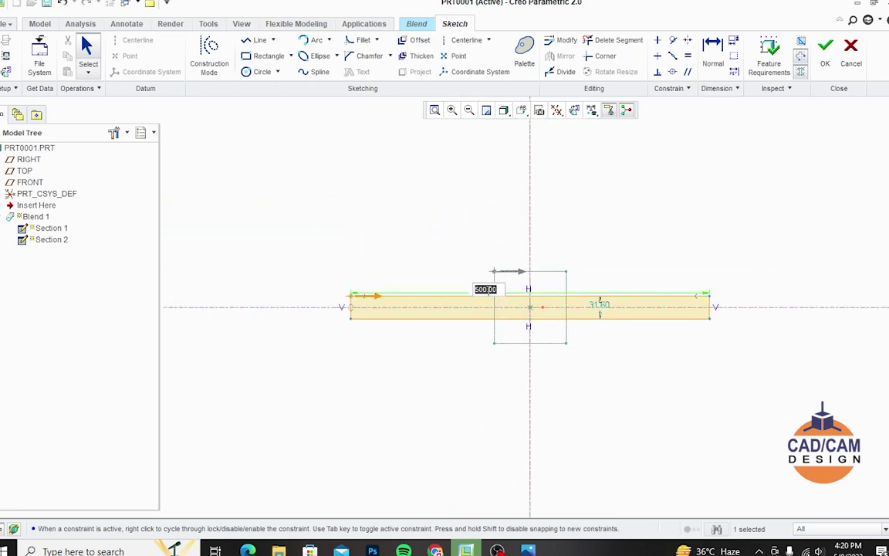
pyautogui.write('50')
pyautogui.press('Return')
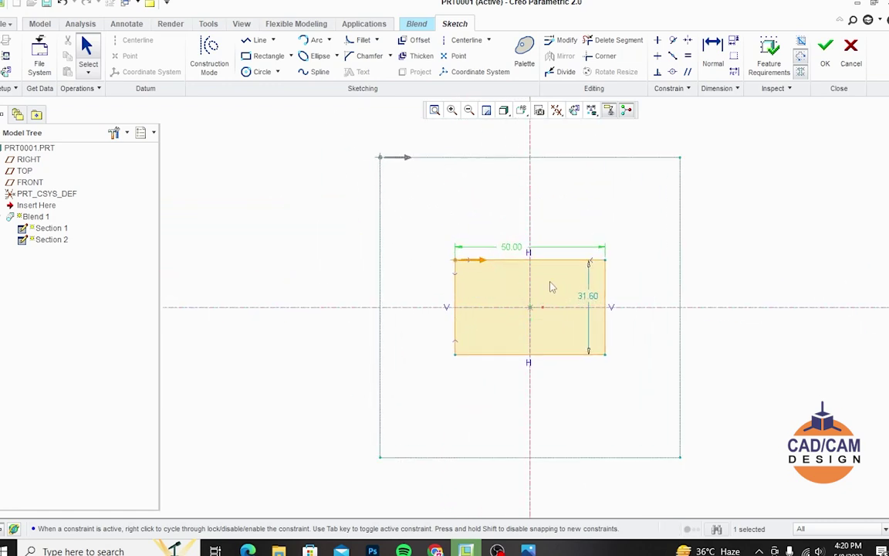
pyautogui.doubleClick(582, 300)
pyautogui.write('50')
pyautogui.press('Return')
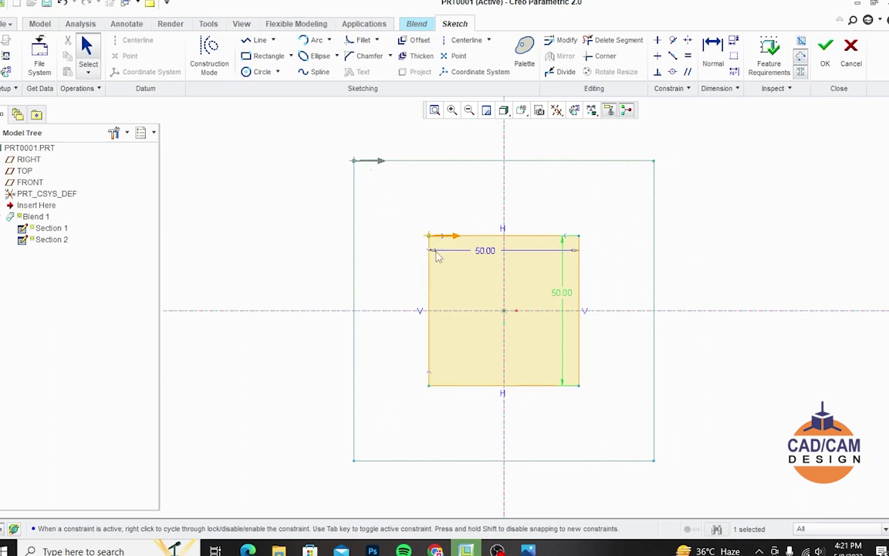
# - Finish the Section 2 sketch, orbit the tapered 100-to-50 blend preview, and show the sections list
pyautogui.click(825, 46)
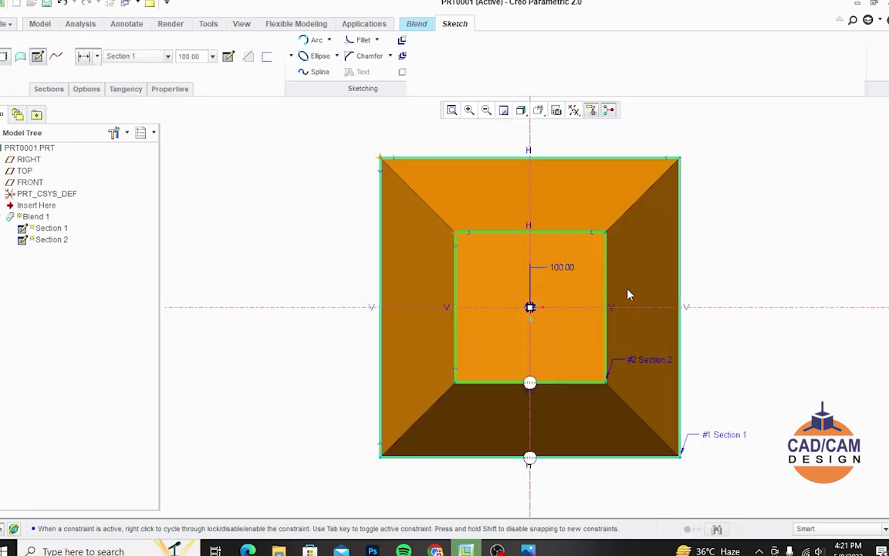
pyautogui.moveTo(627, 294)
pyautogui.mouseDown(button='middle')
pyautogui.moveTo(473, 312)
pyautogui.moveTo(477, 289)
pyautogui.moveTo(510, 266)
pyautogui.mouseUp(button='middle')
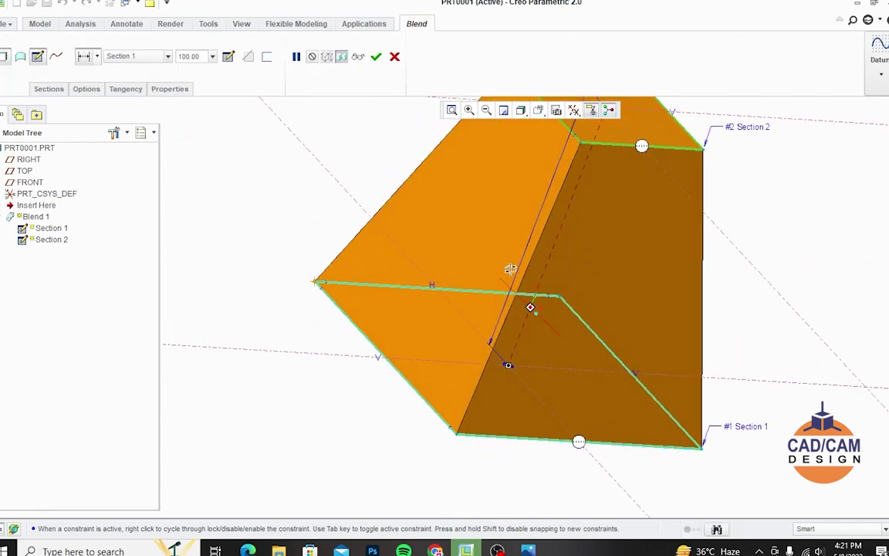
pyautogui.scroll(-2, 370, 385)
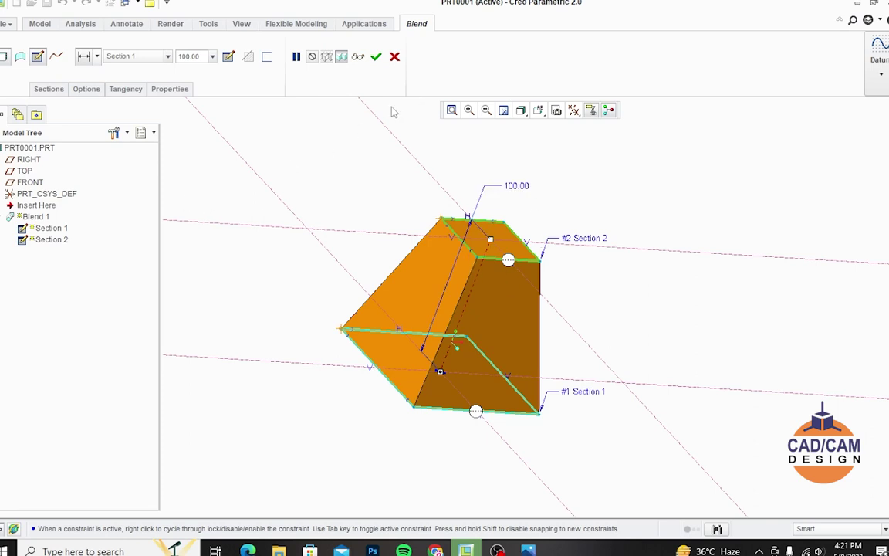
pyautogui.scroll(-2, 413, 361)
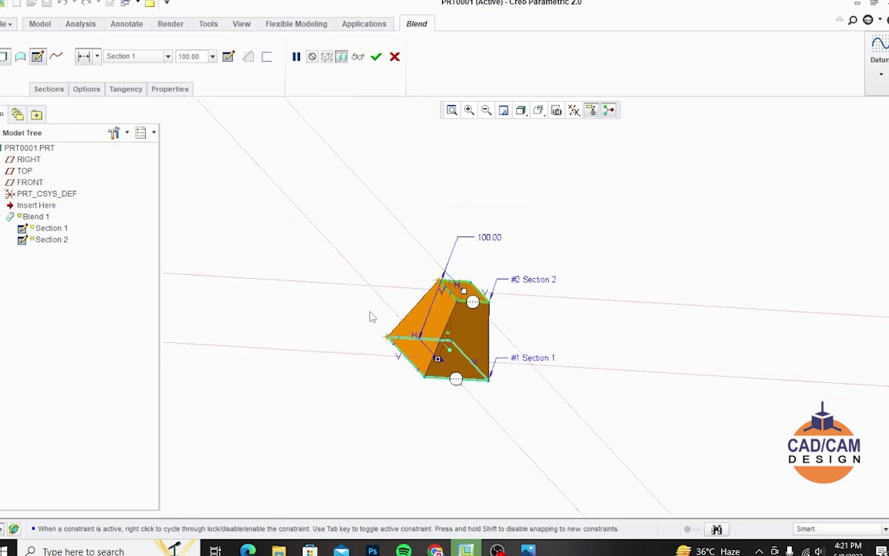
pyautogui.moveTo(371, 316); pyautogui.dragTo(359, 339, button='middle')
pyautogui.moveTo(324, 269)
pyautogui.mouseDown(button='middle')
pyautogui.moveTo(359, 347)
pyautogui.moveTo(321, 264)
pyautogui.mouseUp(button='middle')
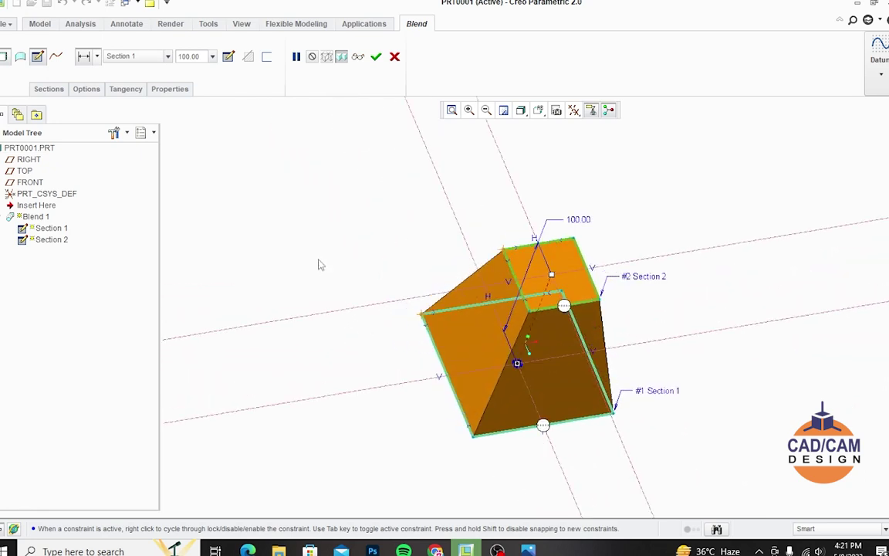
pyautogui.click(61, 91)
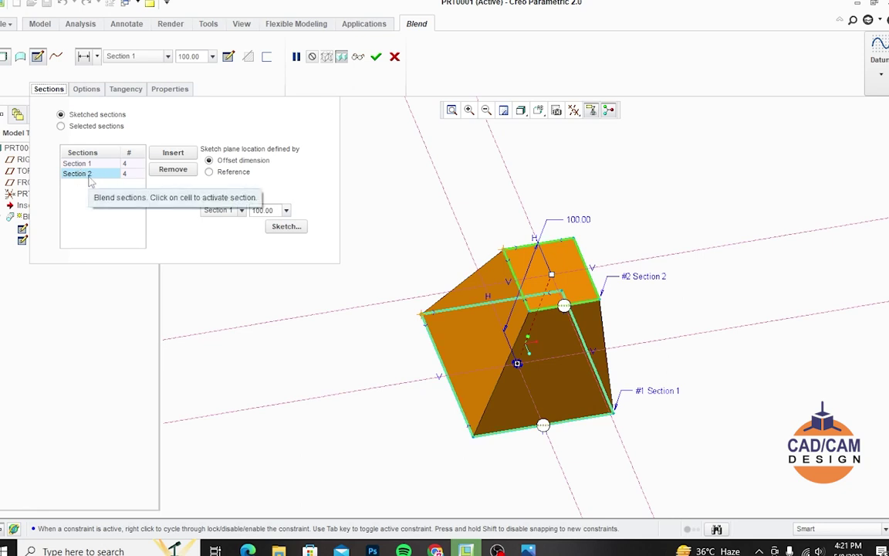
# - Insert Section 3 with an offset of 80 from Section 2
pyautogui.click(173, 154)
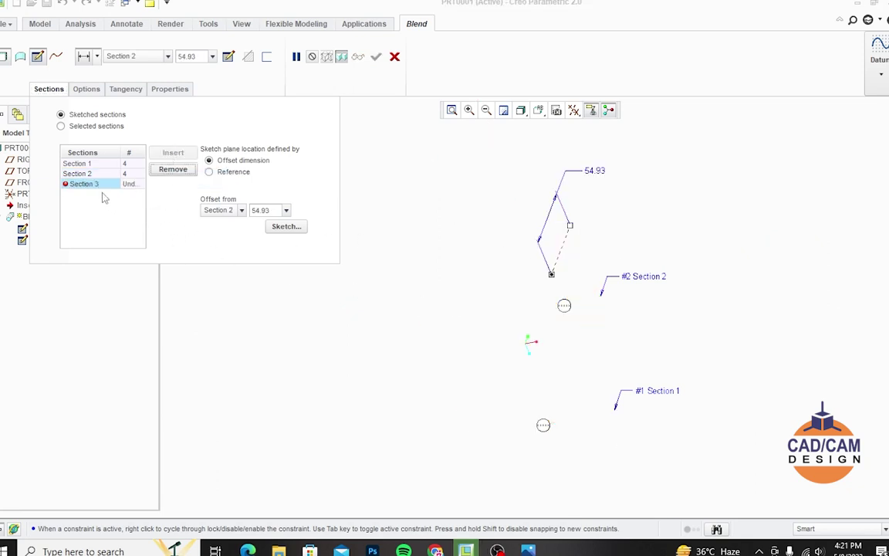
pyautogui.doubleClick(272, 210)
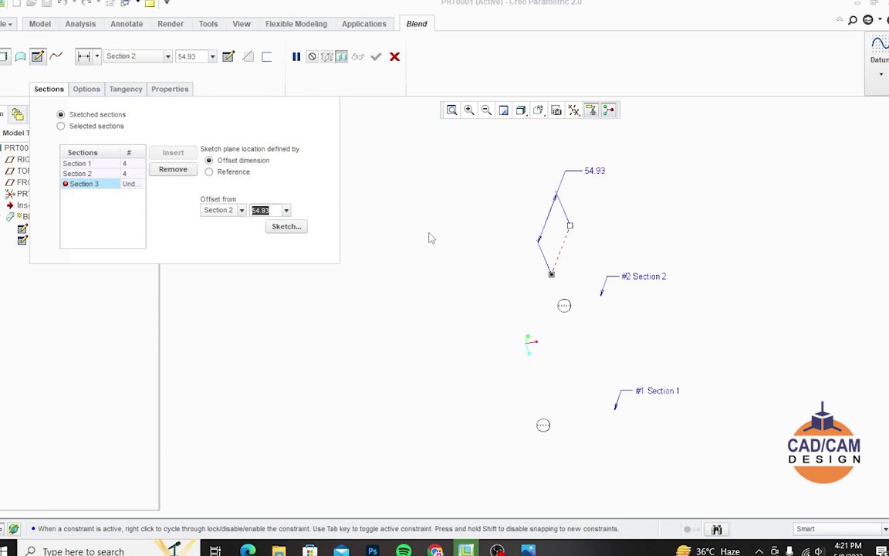
pyautogui.write('80')
pyautogui.press('Return')
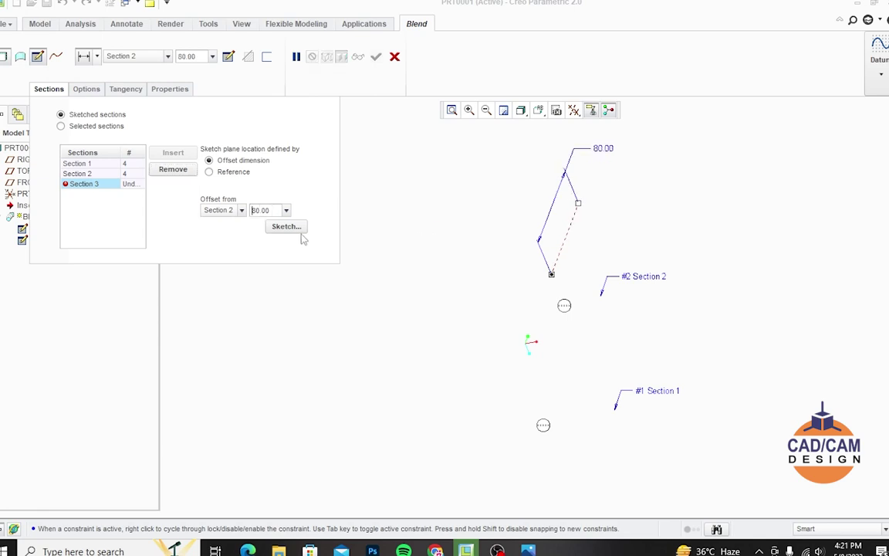
# - Open the Section 3 sketch and view its plane face-on
pyautogui.click(286, 226)
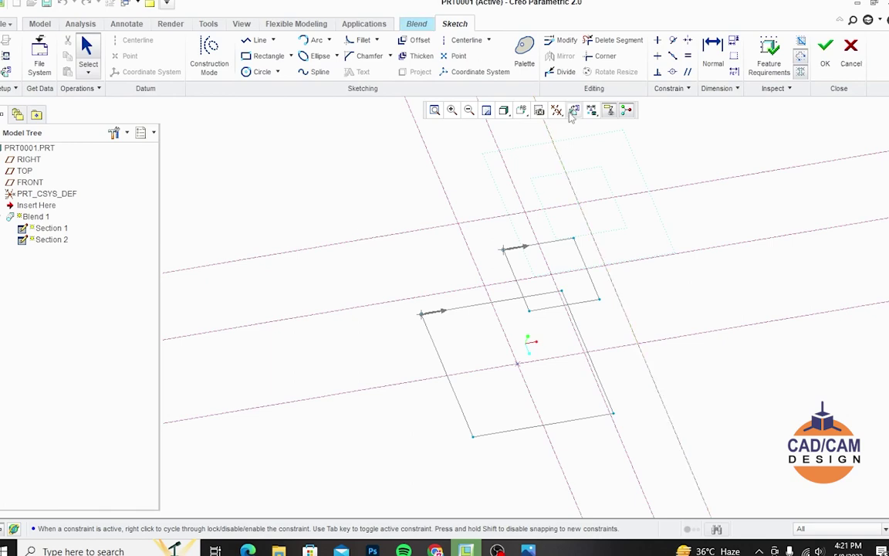
pyautogui.moveTo(486, 396); pyautogui.dragTo(498, 410, button='middle')
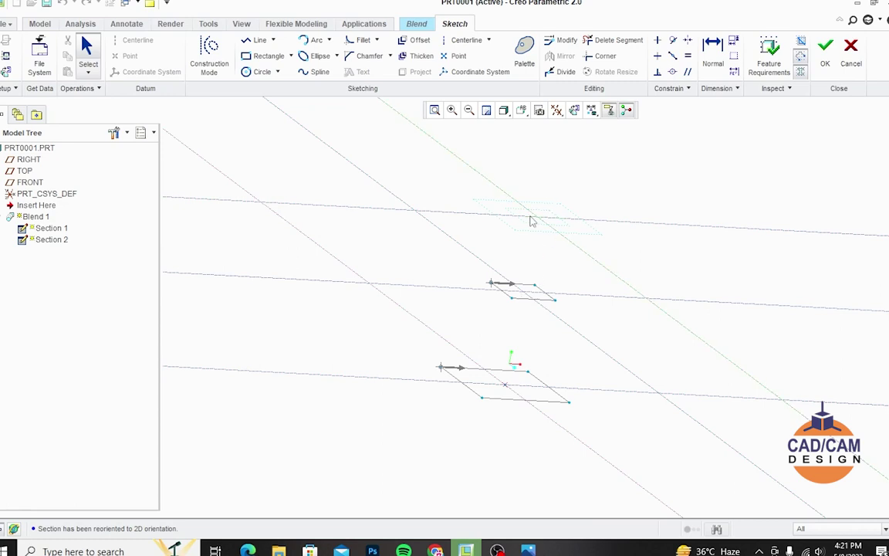
pyautogui.click(574, 110)
pyautogui.scroll(10, 547, 257)
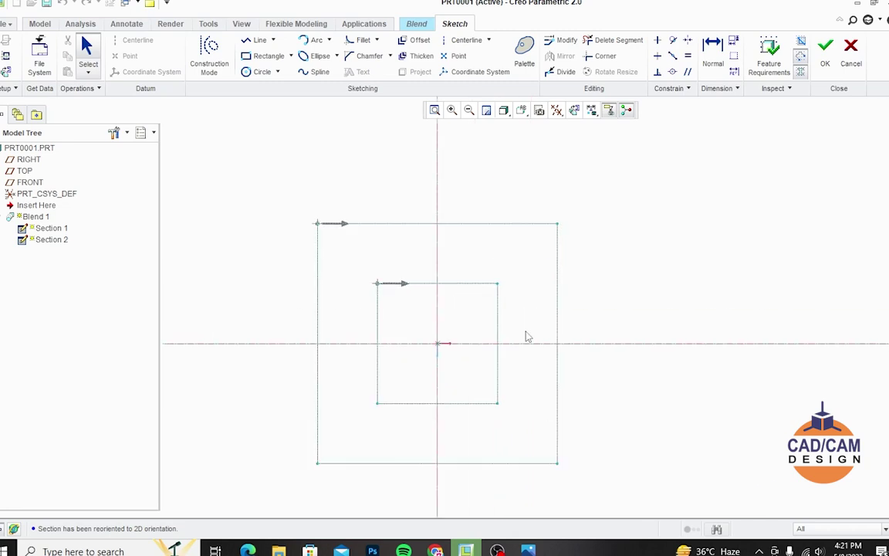
# - Draw a circle at the origin, set its diameter to 30, and finish the sketch
pyautogui.click(261, 72)
pyautogui.click(397, 352)
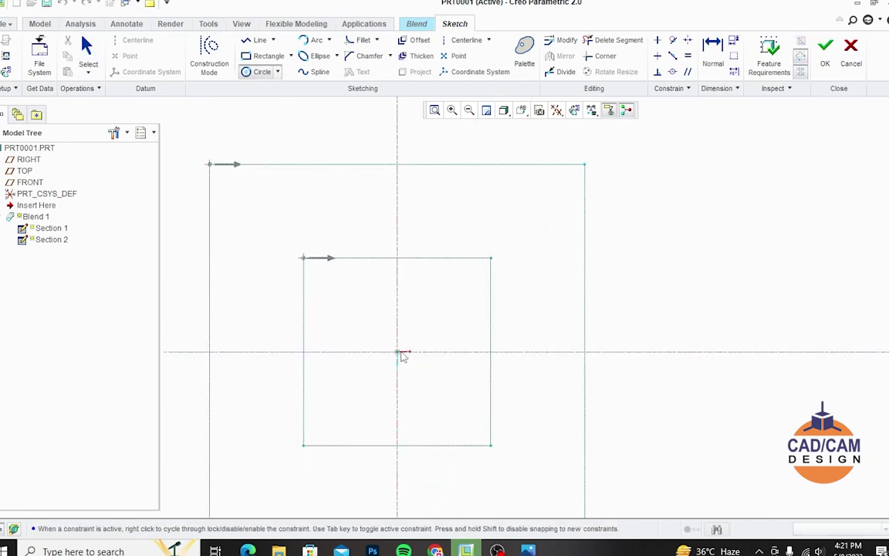
pyautogui.click(431, 398)
pyautogui.click(86, 52)
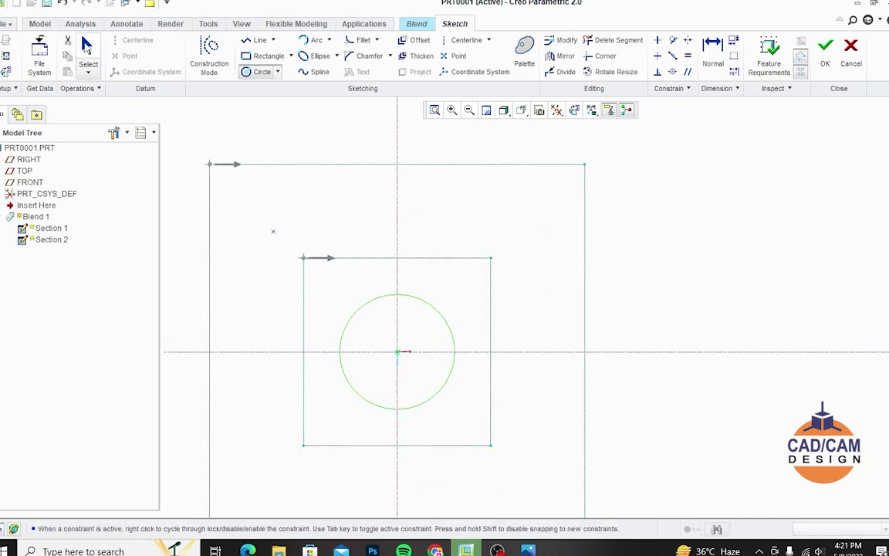
pyautogui.doubleClick(317, 294)
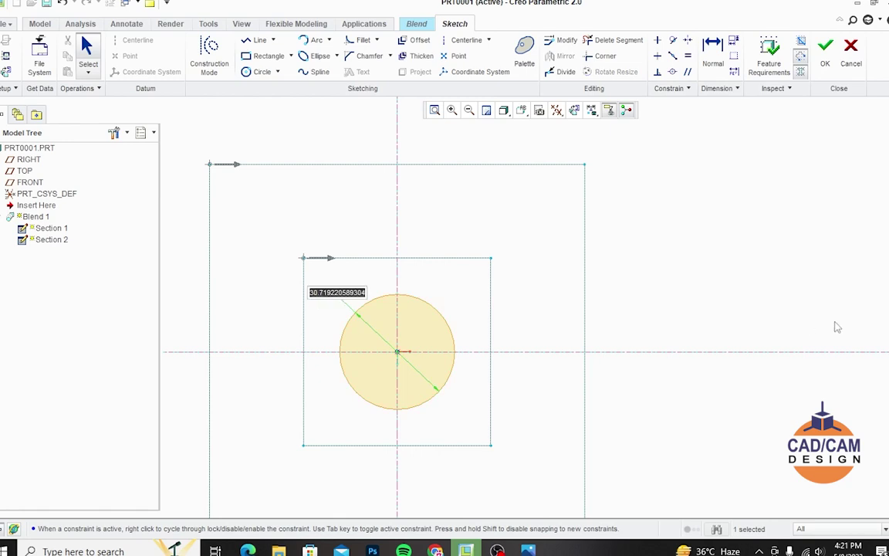
pyautogui.write('50')
pyautogui.press('Return')
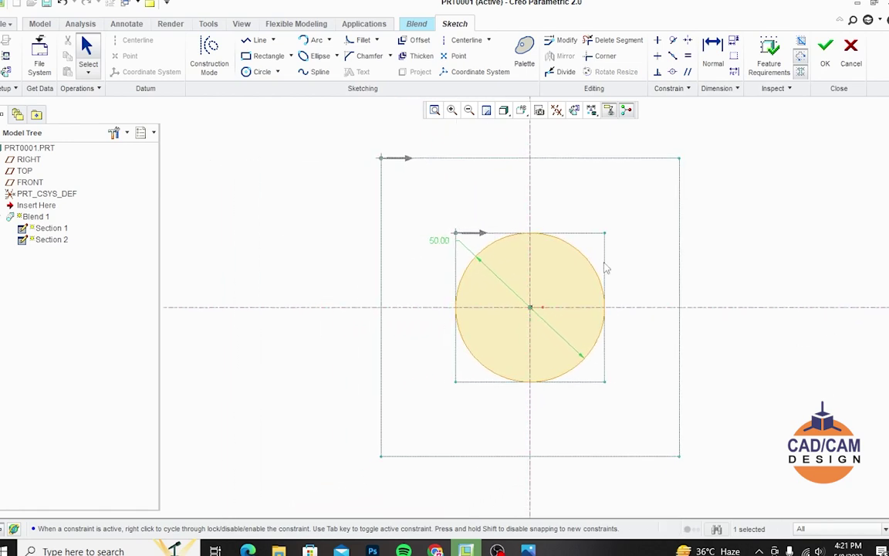
pyautogui.doubleClick(439, 240)
pyautogui.write('30')
pyautogui.press('Return')
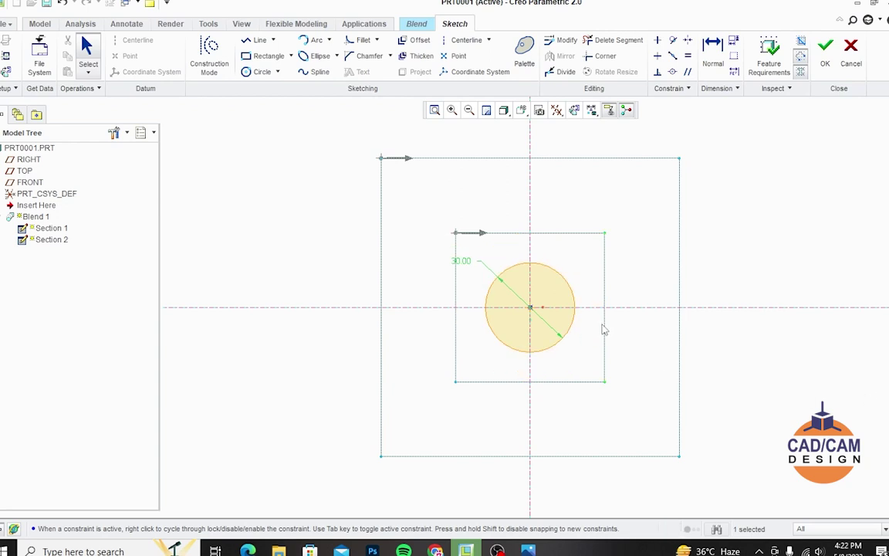
pyautogui.scroll(-1, 519, 282)
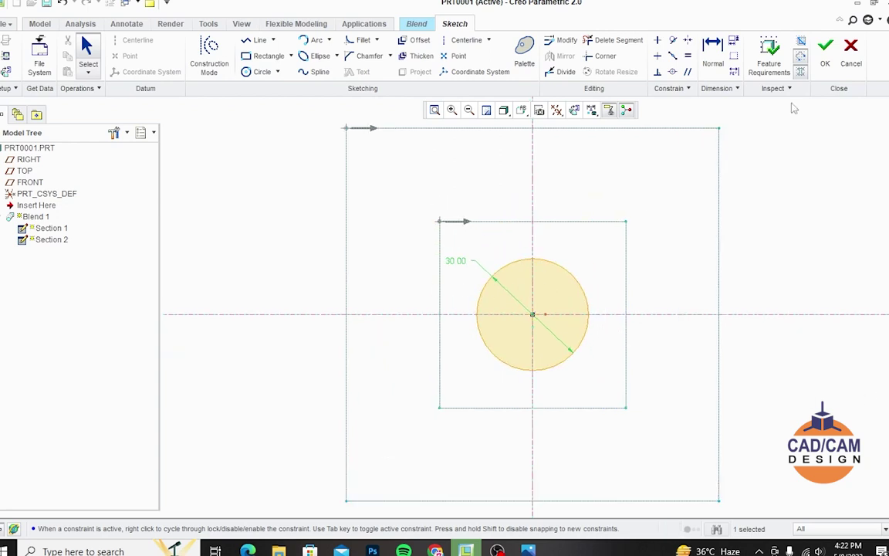
pyautogui.click(825, 51)
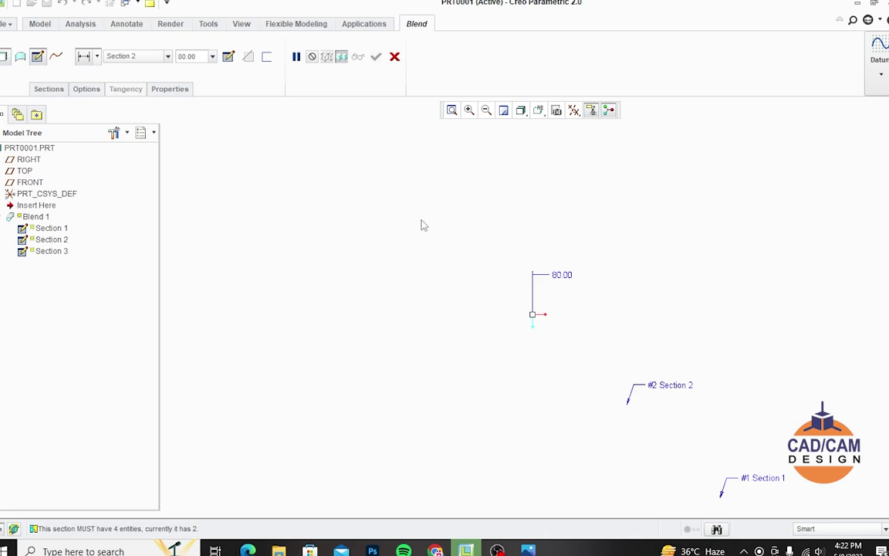
# - Reopen the third section's sketch and divide its circle at three points
pyautogui.click(51, 88)
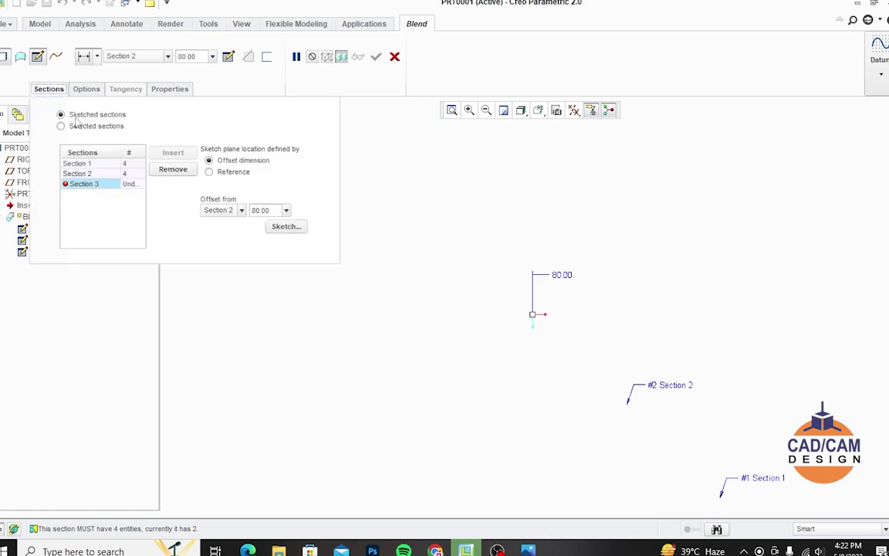
pyautogui.click(287, 226)
pyautogui.scroll(-1, 563, 303)
pyautogui.scroll(1, 397, 271)
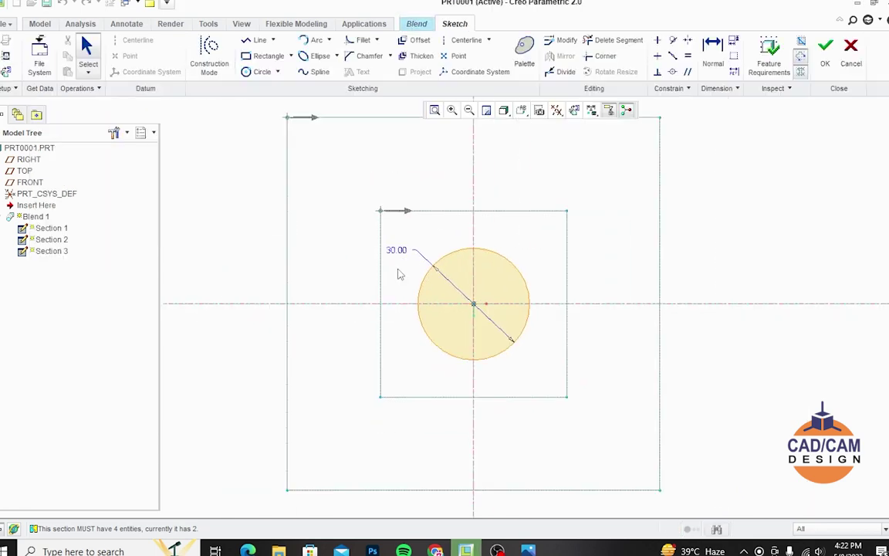
pyautogui.scroll(-2, 450, 335)
pyautogui.scroll(2, 450, 335)
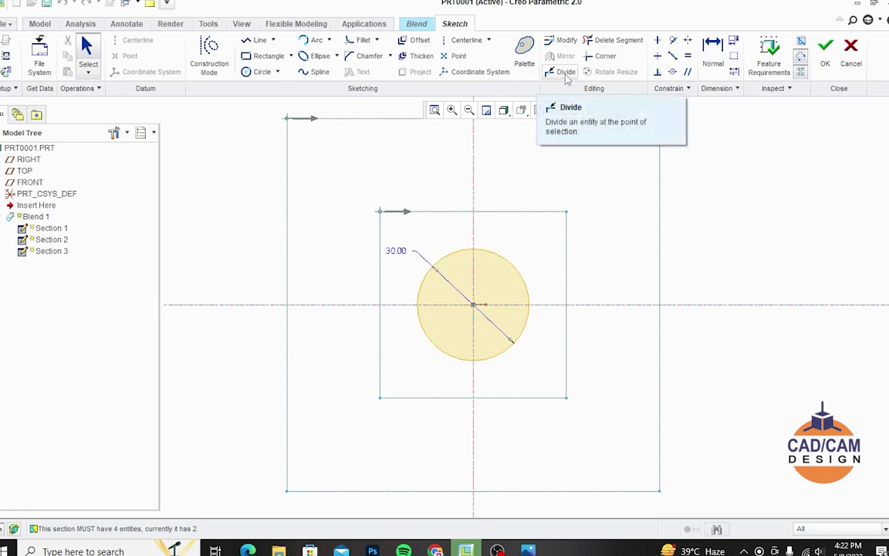
pyautogui.click(563, 73)
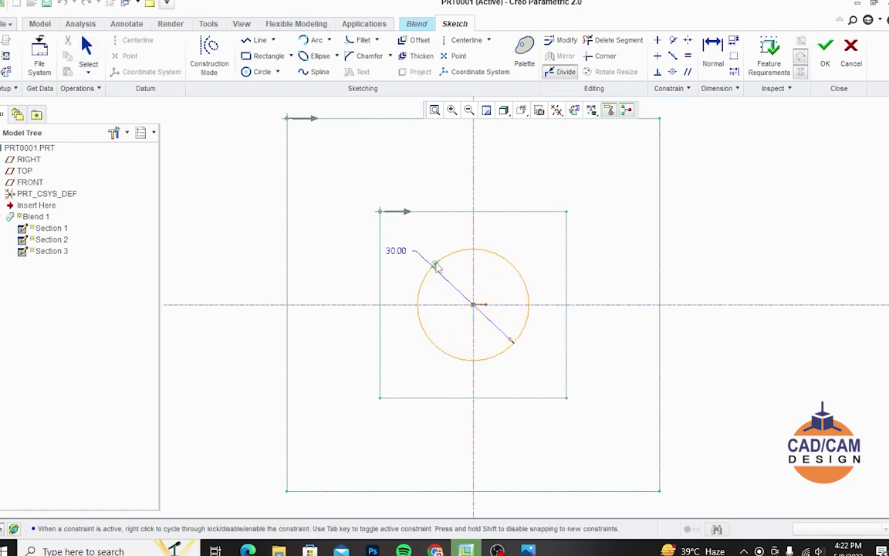
pyautogui.click(436, 262)
pyautogui.click(507, 263)
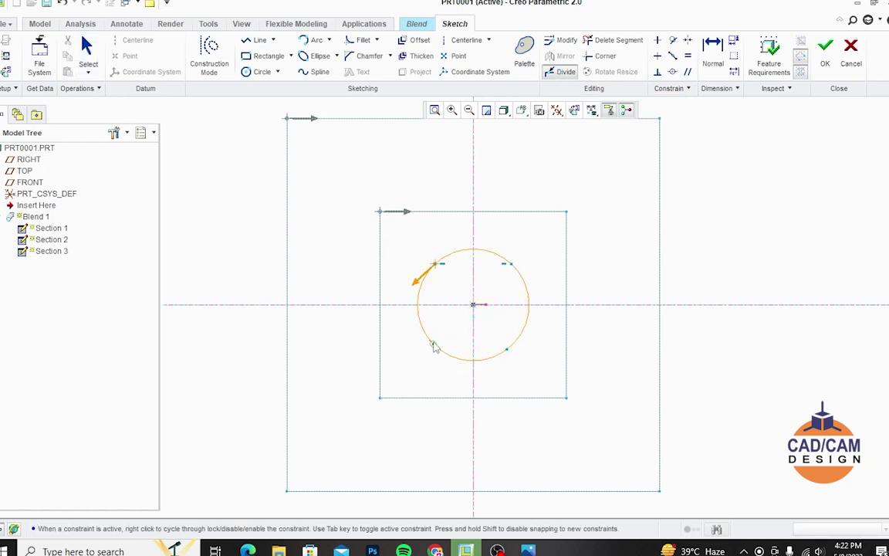
pyautogui.click(430, 339)
pyautogui.middleClick(193, 178)
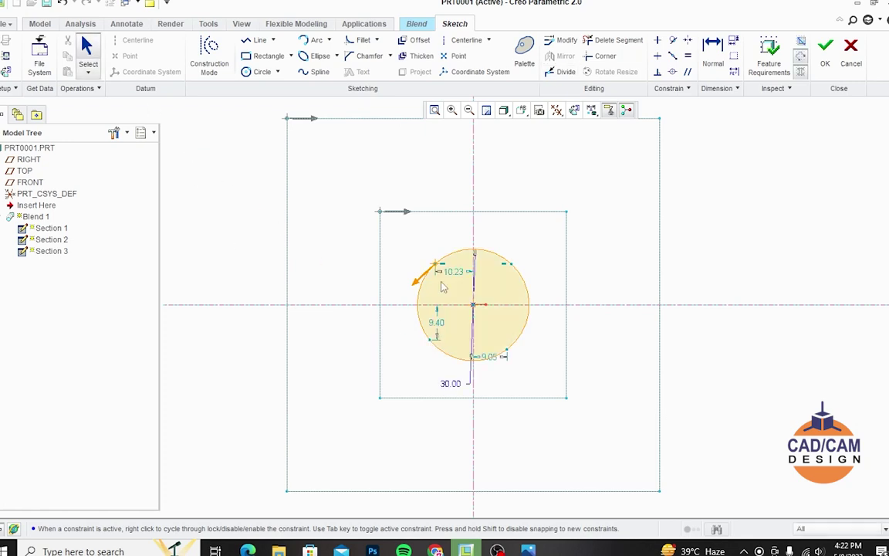
# - Change the 10.23 and 9.05 split-point dimensions to 10
pyautogui.scroll(-3, 477, 244)
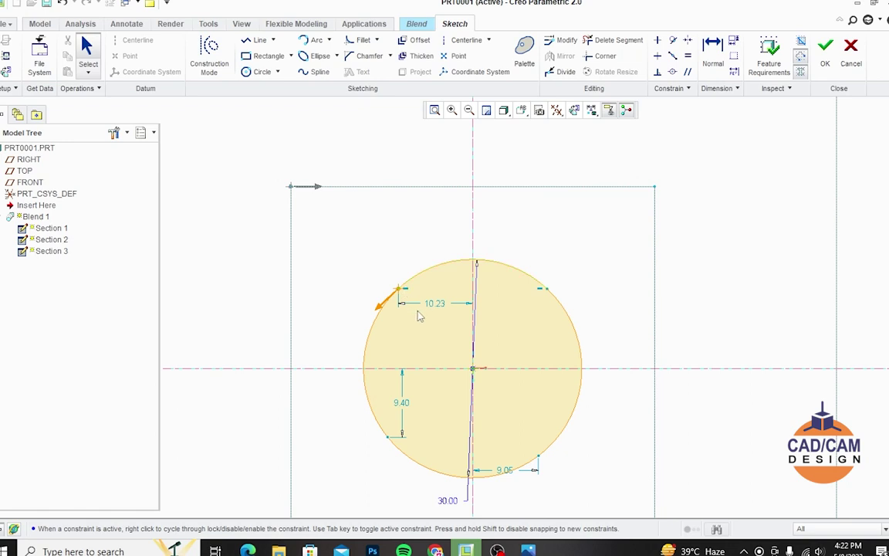
pyautogui.doubleClick(433, 305)
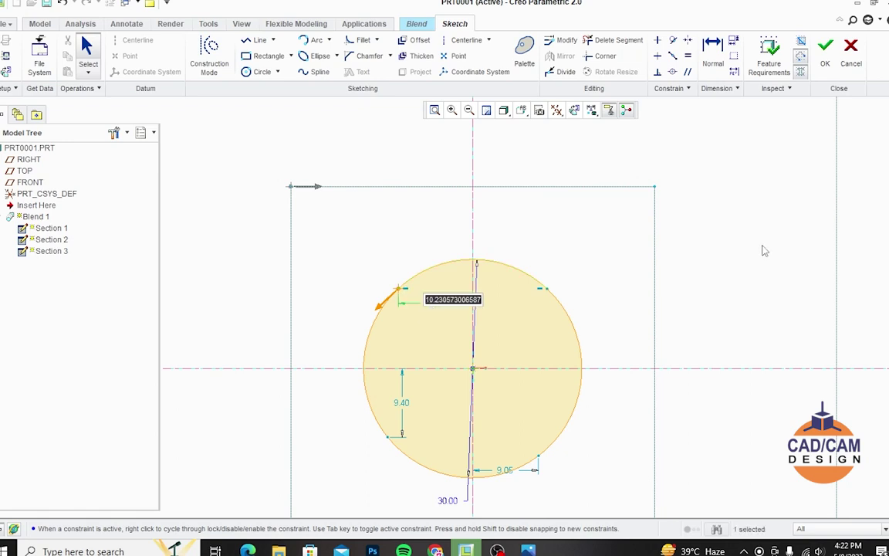
pyautogui.write('10')
pyautogui.press('Return')
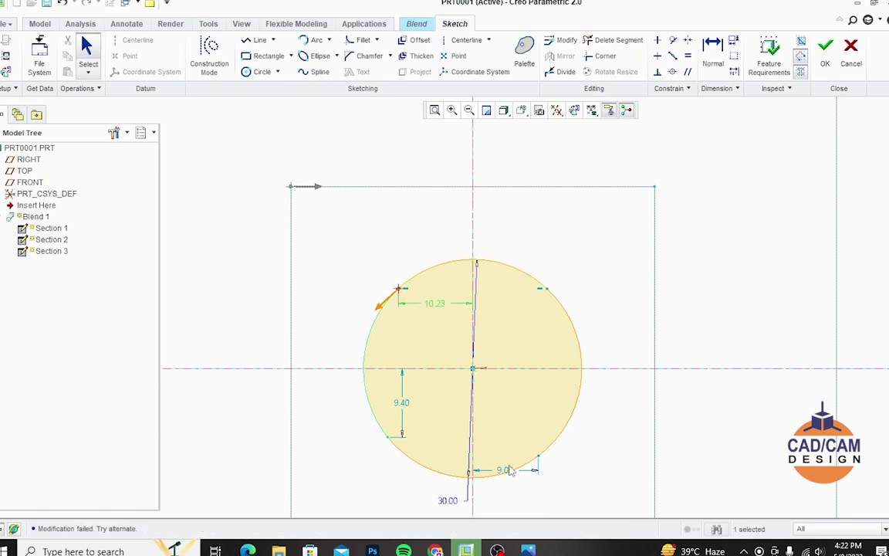
pyautogui.doubleClick(502, 470)
pyautogui.write('10')
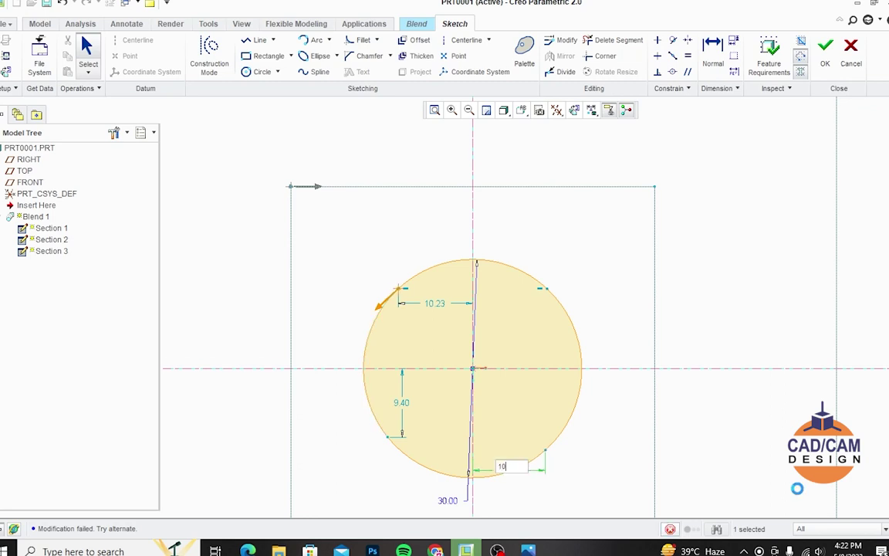
pyautogui.scroll(3, 571, 264)
pyautogui.press('Return')
pyautogui.scroll(-6, 508, 342)
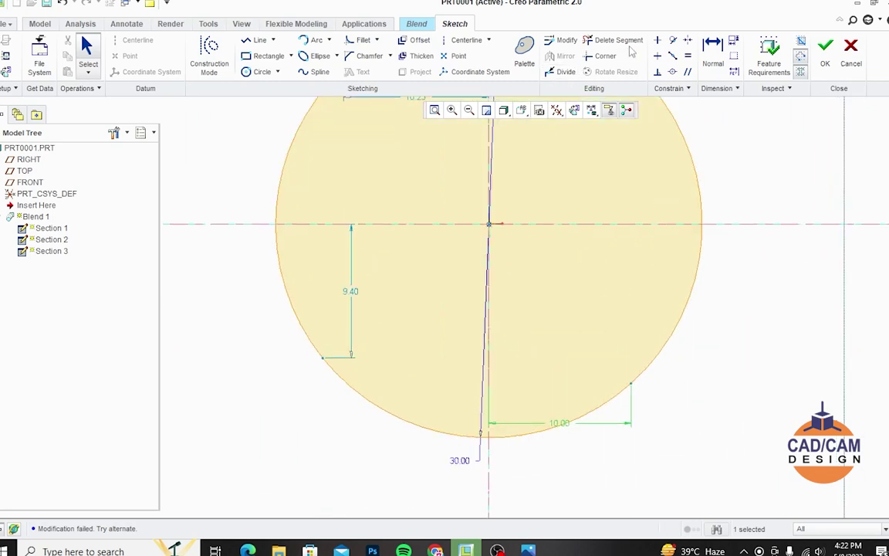
# - Dimension the lower-left split point 10 from the vertical centreline
pyautogui.click(713, 48)
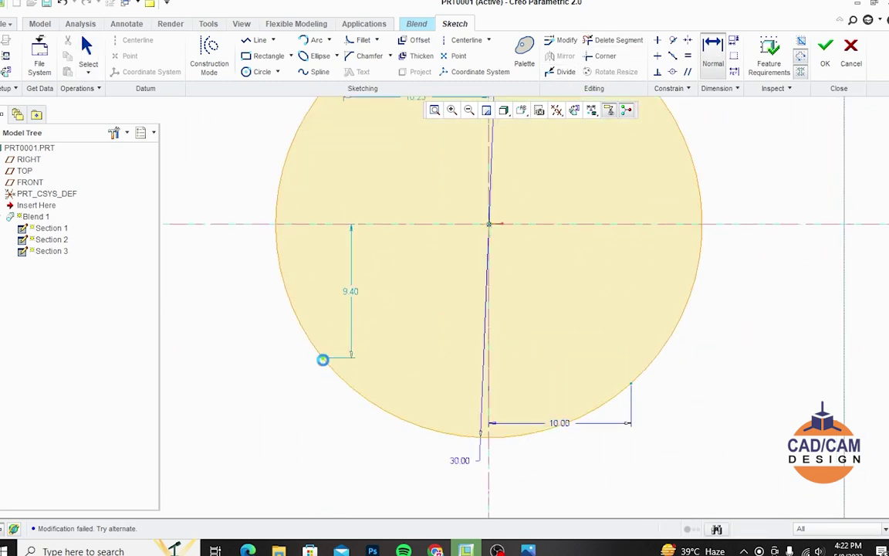
pyautogui.click(322, 360)
pyautogui.click(486, 355)
pyautogui.middleClick(421, 345)
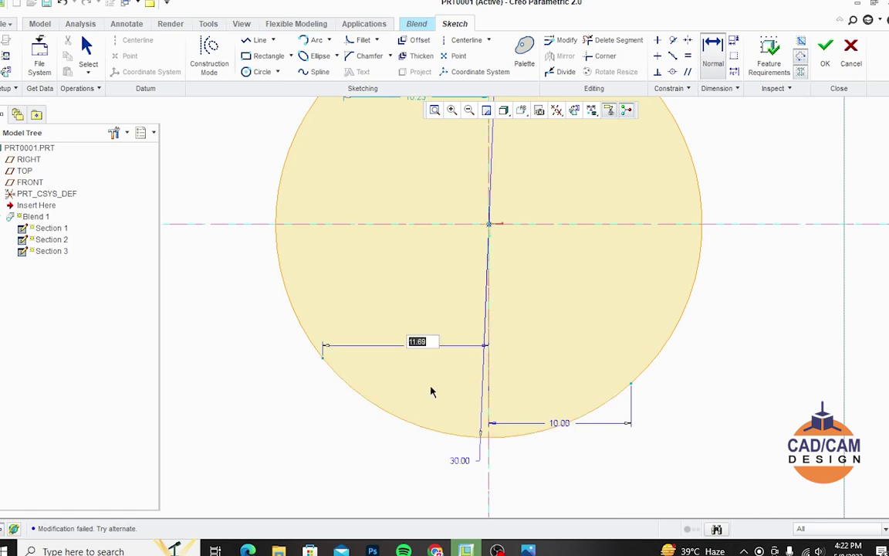
pyautogui.write('10')
pyautogui.scroll(5, 355, 385)
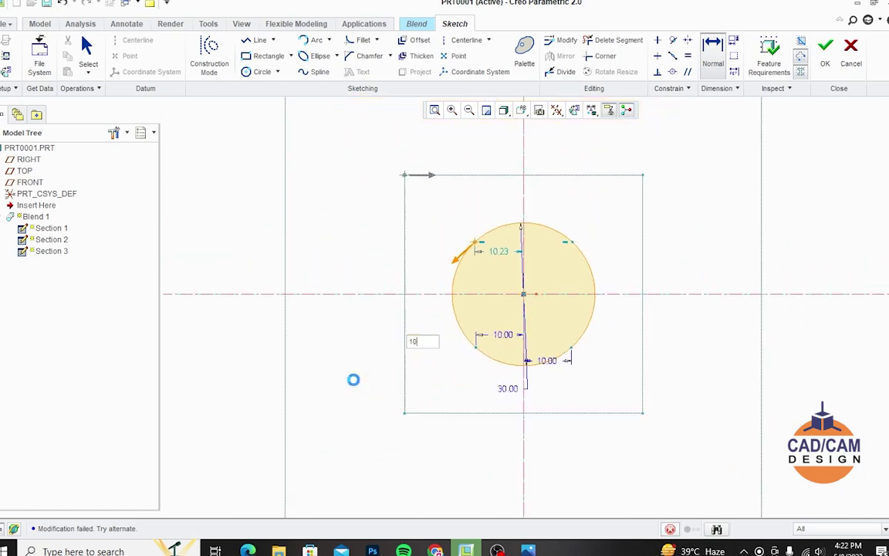
pyautogui.press('Return')
pyautogui.scroll(-2, 525, 337)
pyautogui.scroll(-1, 588, 230)
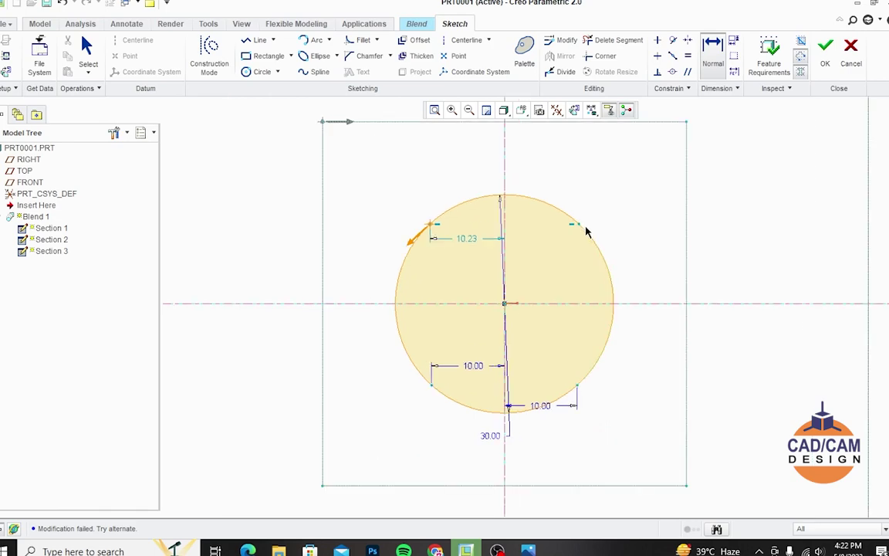
# - Accept the third section sketch and complete the blend feature
pyautogui.click(825, 48)
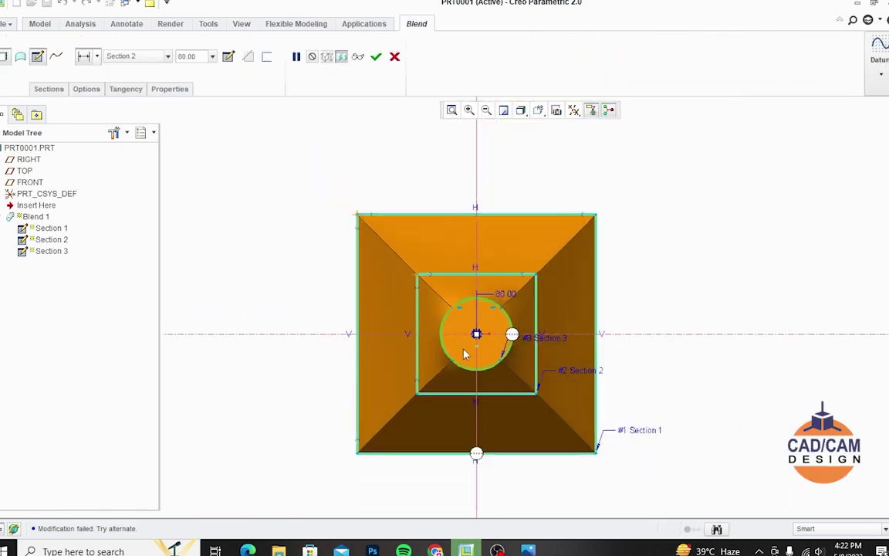
pyautogui.moveTo(464, 353); pyautogui.dragTo(496, 327, button='middle')
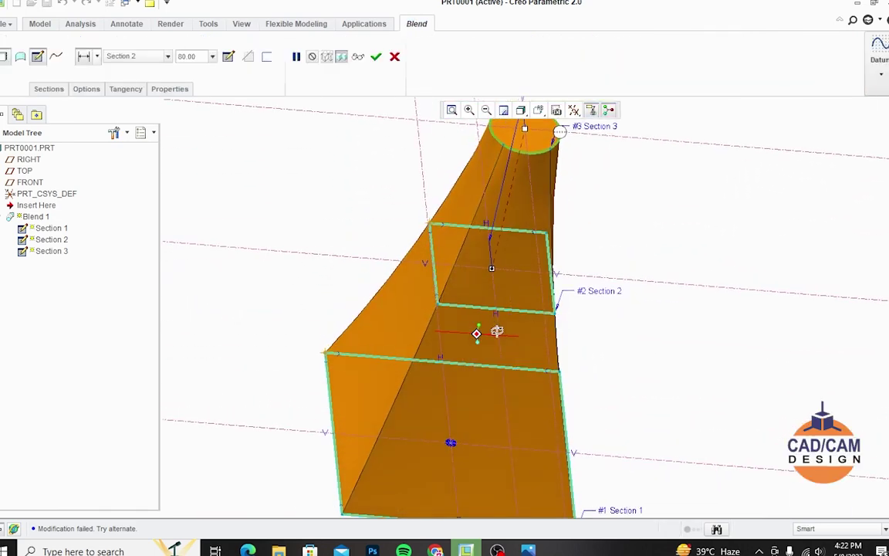
pyautogui.click(378, 56)
# - Orbit and zoom the finished blend to inspect its square and tapered ends
pyautogui.scroll(3, 286, 285)
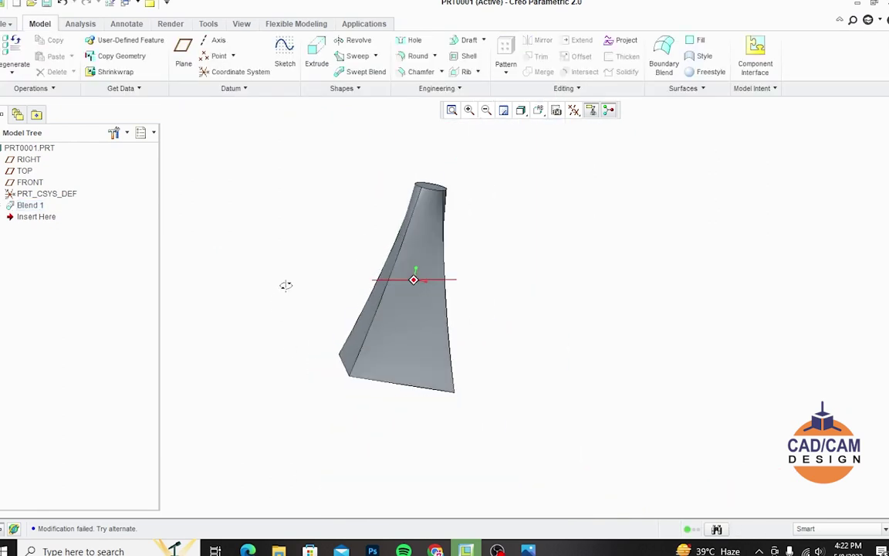
pyautogui.moveTo(285, 285); pyautogui.dragTo(297, 314, button='middle')
pyautogui.scroll(-3, 296, 313)
pyautogui.scroll(2, 299, 305)
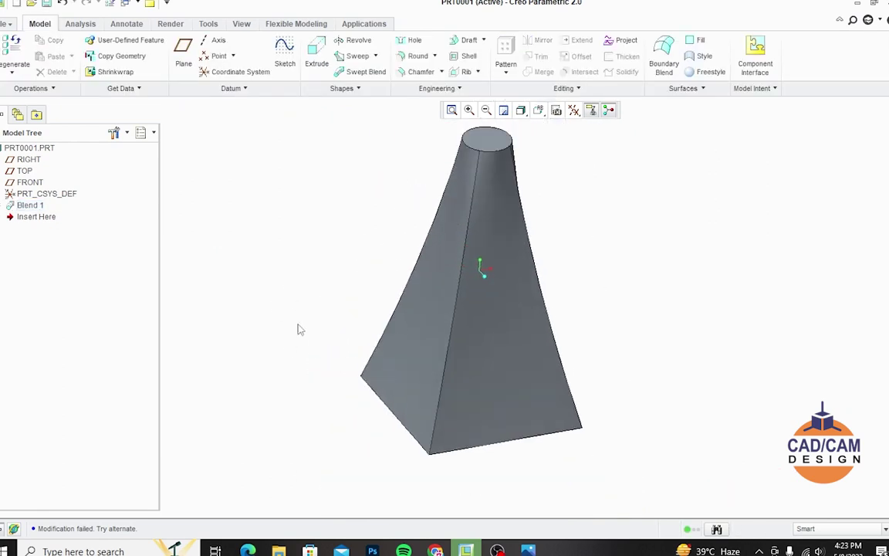
pyautogui.scroll(1, 297, 330)
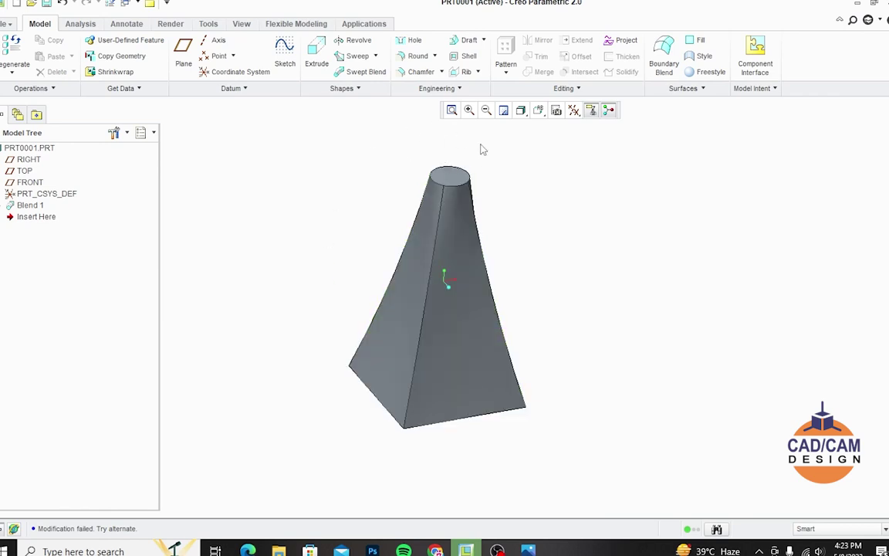
pyautogui.scroll(-1, 395, 197)
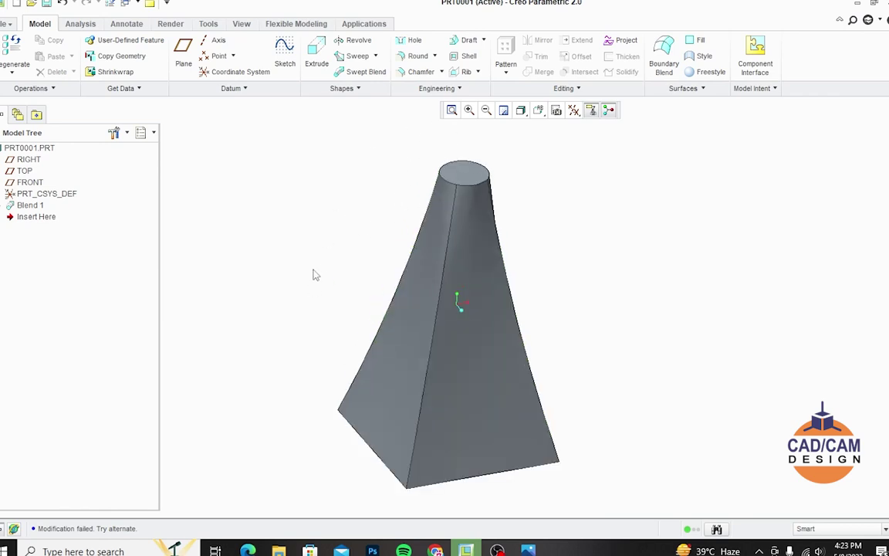
pyautogui.moveTo(314, 274)
pyautogui.mouseDown(button='middle')
pyautogui.moveTo(238, 229)
pyautogui.moveTo(297, 179)
pyautogui.moveTo(476, 312)
pyautogui.moveTo(491, 371)
pyautogui.moveTo(472, 421)
pyautogui.moveTo(566, 379)
pyautogui.moveTo(554, 412)
pyautogui.mouseUp(button='middle')
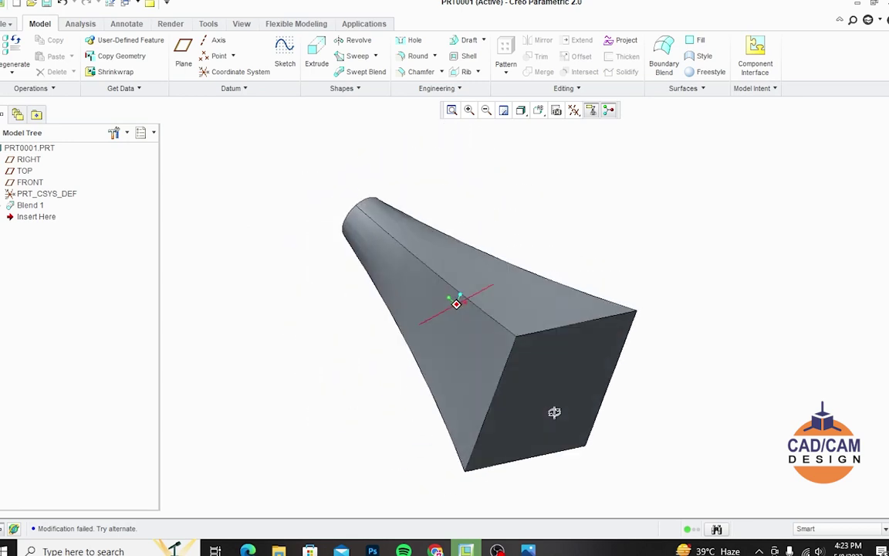
pyautogui.scroll(-5, 353, 337)
pyautogui.moveTo(353, 337)
pyautogui.mouseDown(button='middle')
pyautogui.moveTo(338, 323)
pyautogui.moveTo(341, 314)
pyautogui.mouseUp(button='middle')
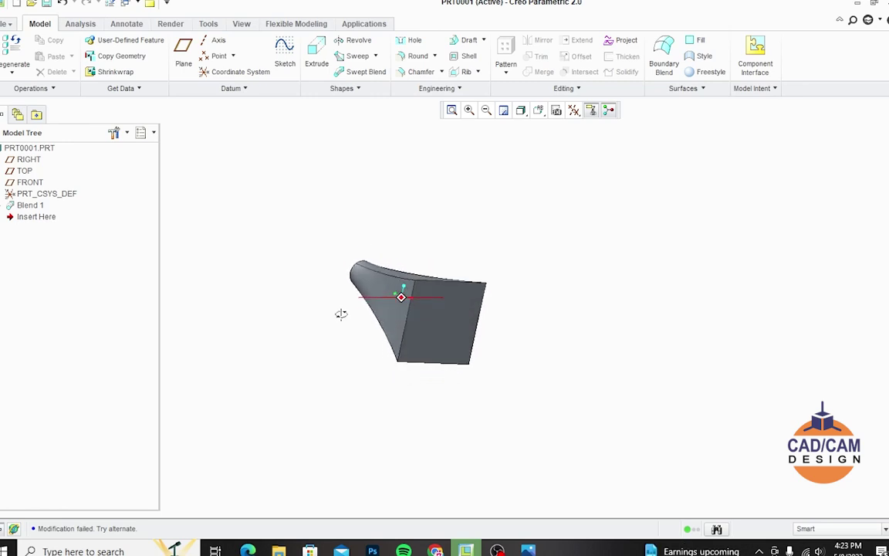
pyautogui.moveTo(355, 405)
pyautogui.mouseDown(button='middle')
pyautogui.moveTo(363, 421)
pyautogui.moveTo(345, 417)
pyautogui.mouseUp(button='middle')
pyautogui.scroll(2, 347, 291)
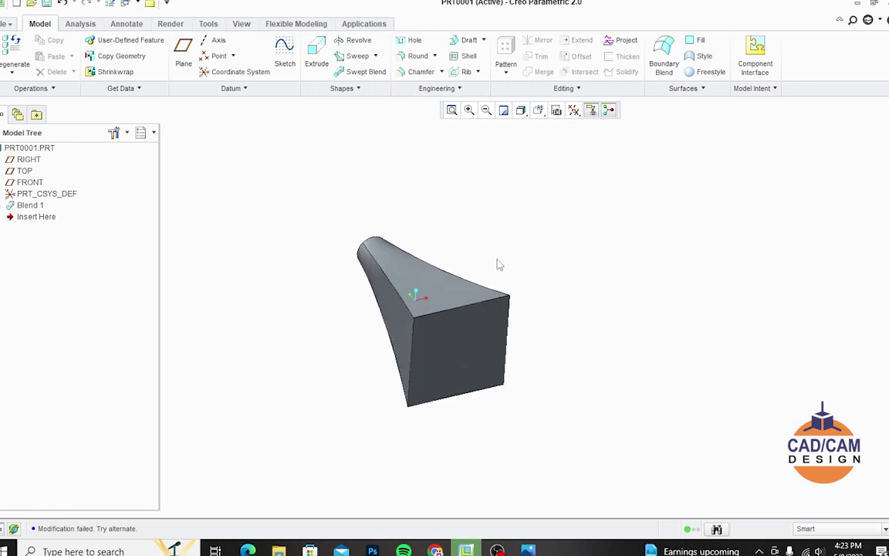
# - Shell the part to 1 mm thickness, removing the square and circular end faces
pyautogui.click(464, 55)
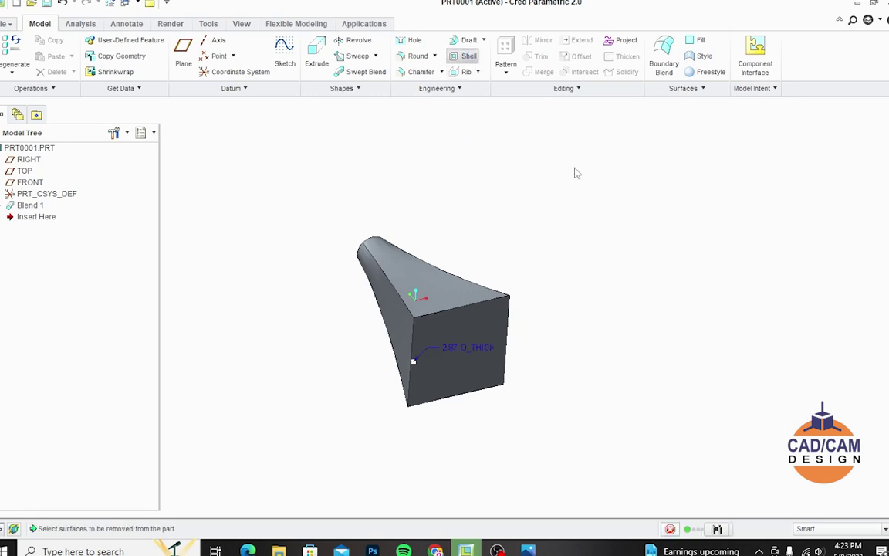
pyautogui.click(458, 340)
pyautogui.moveTo(455, 337)
pyautogui.mouseDown(button='middle')
pyautogui.moveTo(528, 333)
pyautogui.moveTo(554, 351)
pyautogui.mouseUp(button='middle')
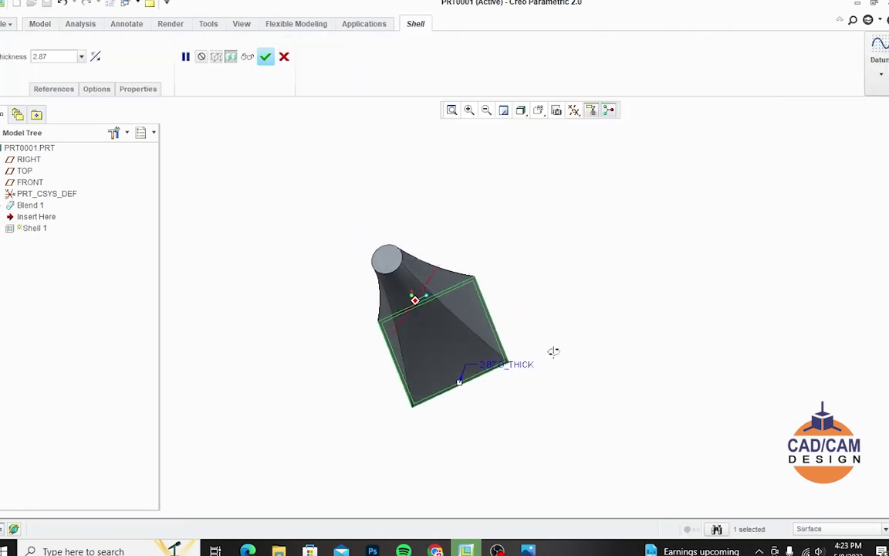
pyautogui.keyDown('ctrl'); pyautogui.click(386, 258); pyautogui.keyUp('ctrl')
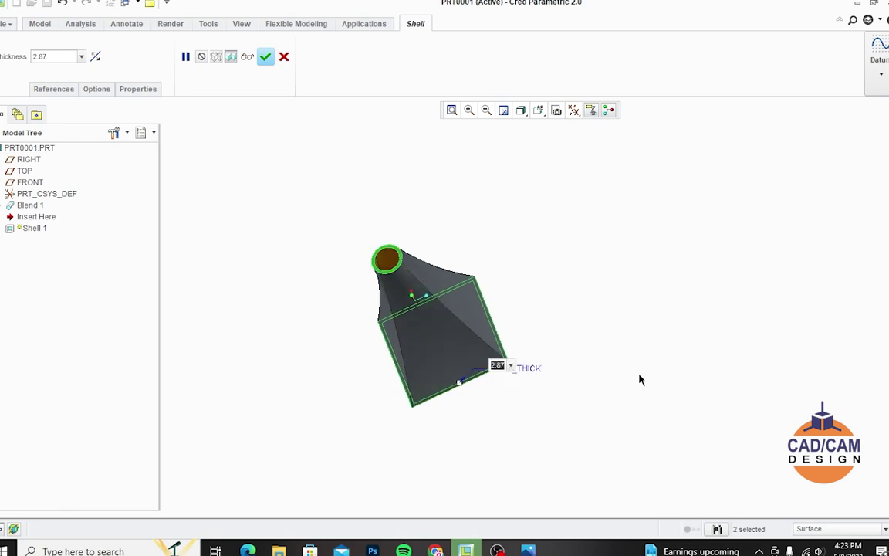
pyautogui.write('1')
pyautogui.press('Return')
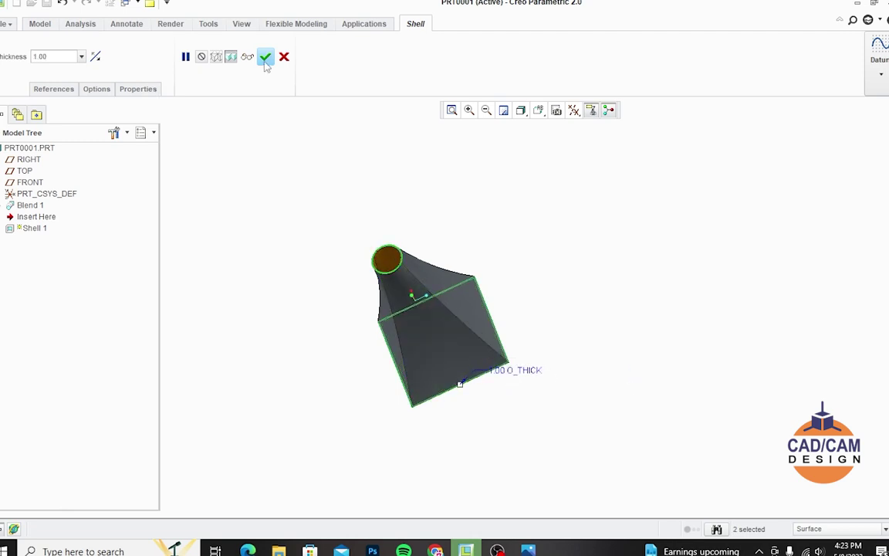
pyautogui.click(264, 58)
pyautogui.moveTo(293, 260)
pyautogui.mouseDown(button='middle')
pyautogui.moveTo(226, 145)
pyautogui.moveTo(257, 204)
pyautogui.mouseUp(button='middle')
# - Undo the shell and redefine Blend 1 with Straight blended surfaces
pyautogui.hotkey('ctrl', 'z')
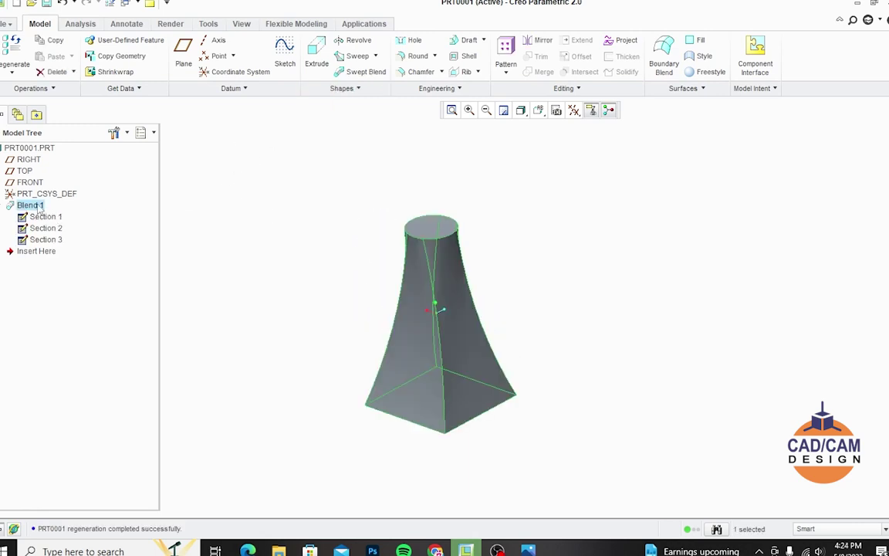
pyautogui.rightClick(37, 206)
pyautogui.click(61, 271)
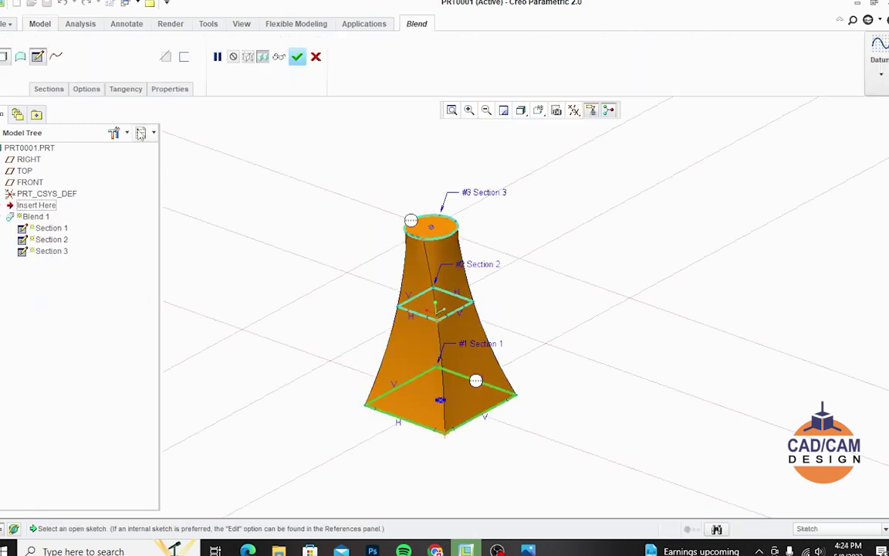
pyautogui.click(90, 91)
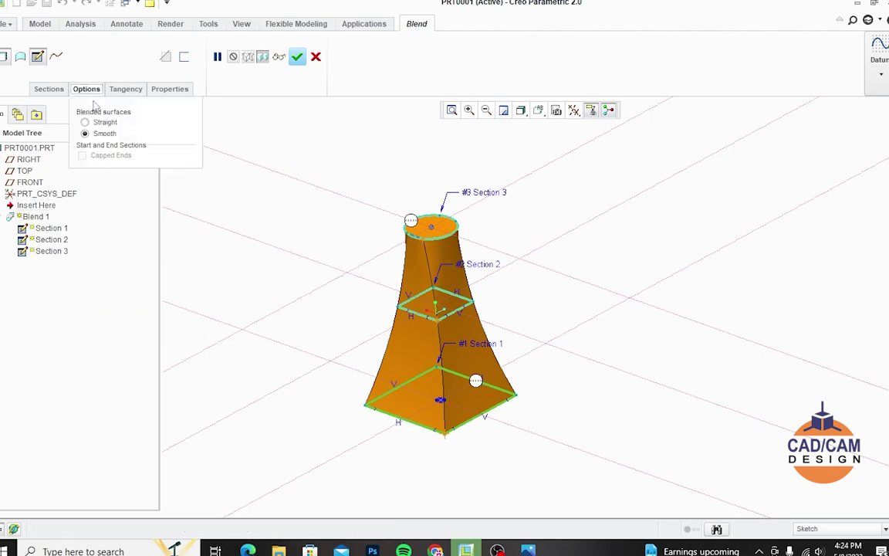
pyautogui.click(92, 123)
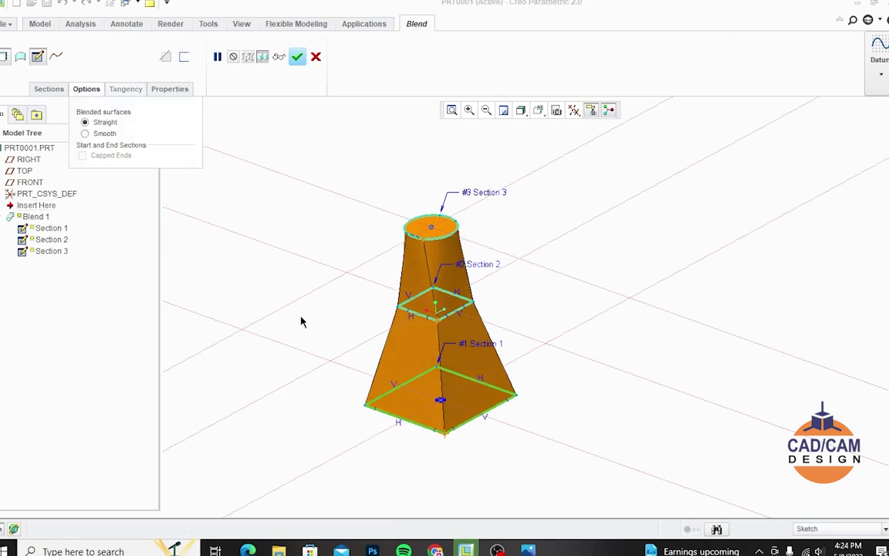
pyautogui.moveTo(304, 320)
pyautogui.mouseDown(button='middle')
pyautogui.moveTo(327, 274)
pyautogui.moveTo(317, 300)
pyautogui.moveTo(333, 278)
pyautogui.moveTo(553, 280)
pyautogui.moveTo(591, 298)
pyautogui.moveTo(587, 312)
pyautogui.moveTo(564, 312)
pyautogui.moveTo(531, 258)
pyautogui.moveTo(523, 215)
pyautogui.moveTo(576, 253)
pyautogui.moveTo(648, 190)
pyautogui.moveTo(669, 283)
pyautogui.moveTo(692, 306)
pyautogui.moveTo(674, 285)
pyautogui.moveTo(581, 281)
pyautogui.moveTo(591, 322)
pyautogui.mouseUp(button='middle')
pyautogui.click(297, 56)
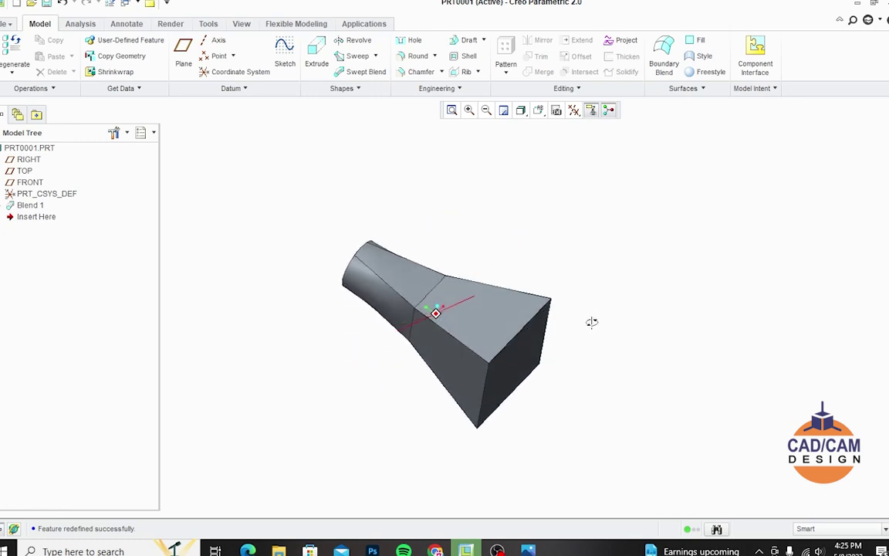
# - Orbit the straight-faceted duct to its square end and turn on datum plane display
pyautogui.scroll(2, 375, 362)
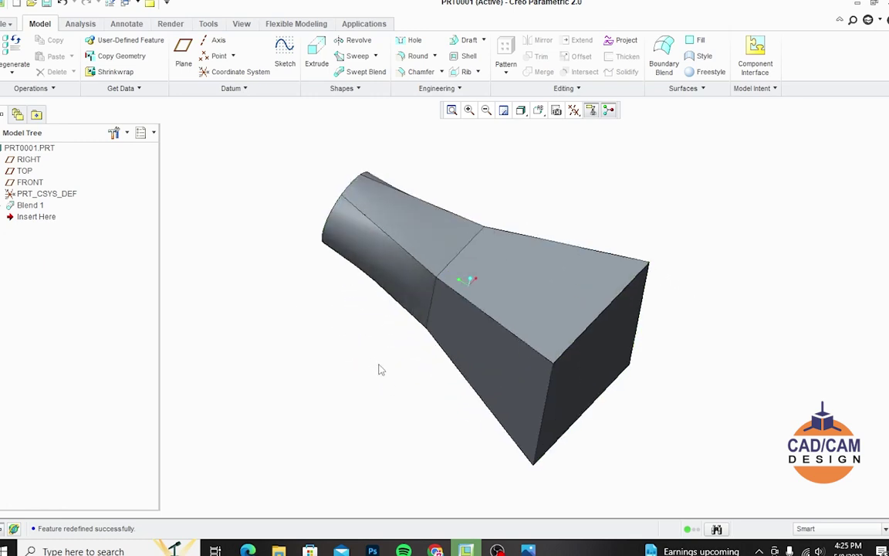
pyautogui.moveTo(355, 342)
pyautogui.mouseDown(button='middle')
pyautogui.moveTo(449, 409)
pyautogui.moveTo(530, 413)
pyautogui.moveTo(571, 433)
pyautogui.moveTo(635, 444)
pyautogui.moveTo(656, 462)
pyautogui.moveTo(612, 484)
pyautogui.moveTo(597, 480)
pyautogui.moveTo(645, 477)
pyautogui.moveTo(639, 492)
pyautogui.mouseUp(button='middle')
pyautogui.click(574, 110)
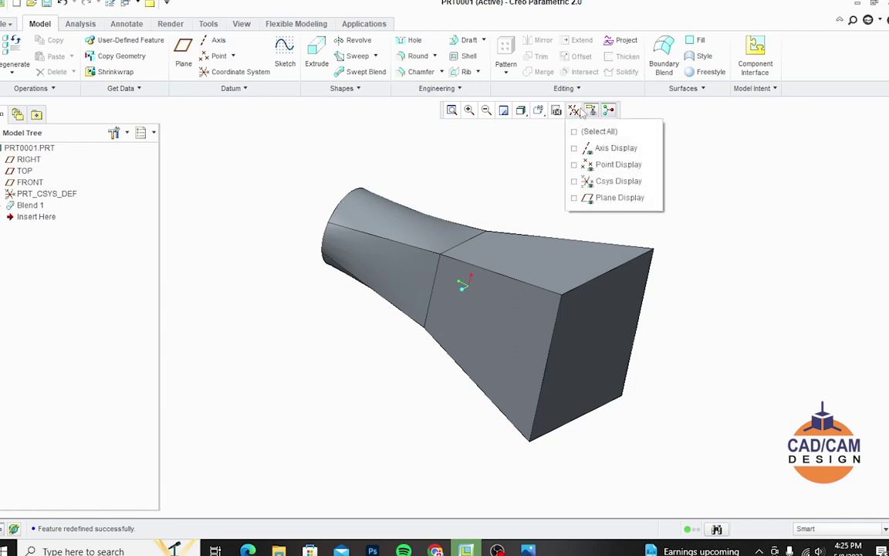
pyautogui.click(586, 197)
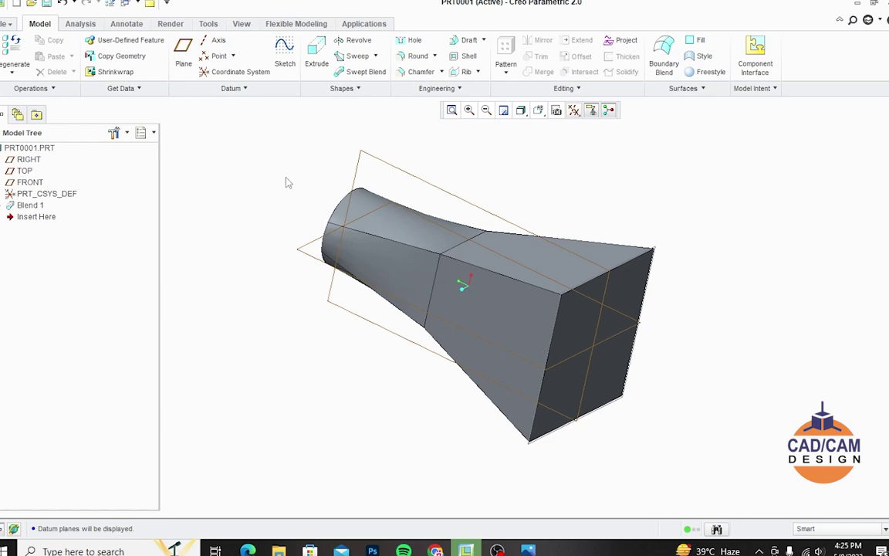
# - Close the blend part and create a new part from the mmns_part_solid template
pyautogui.click(151, 6)
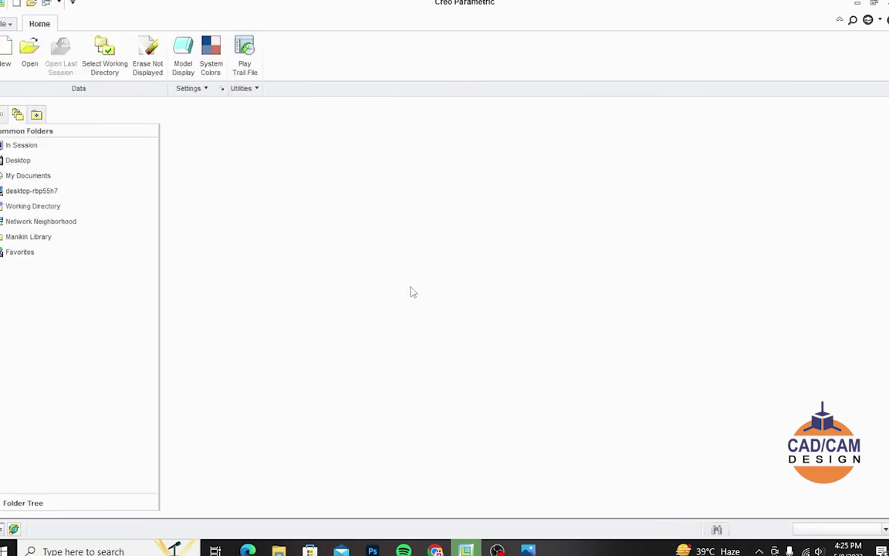
pyautogui.click(5, 60)
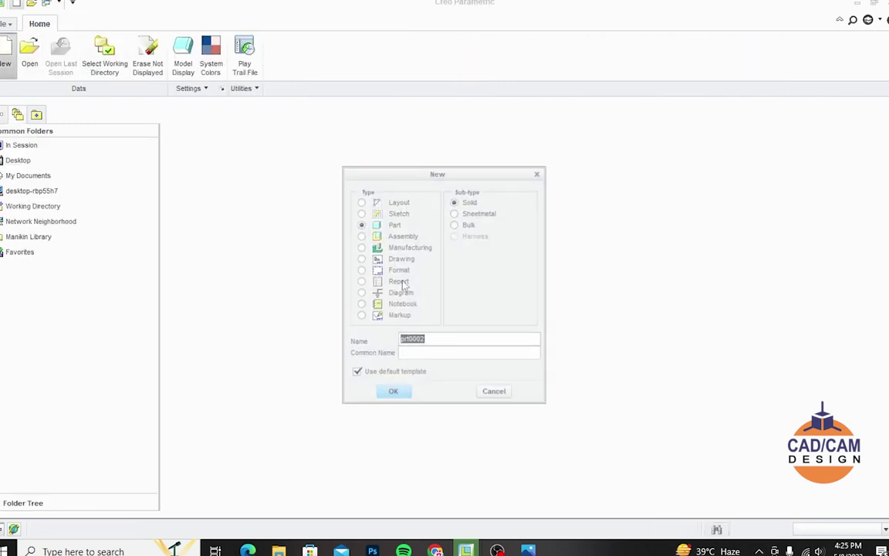
pyautogui.click(358, 372)
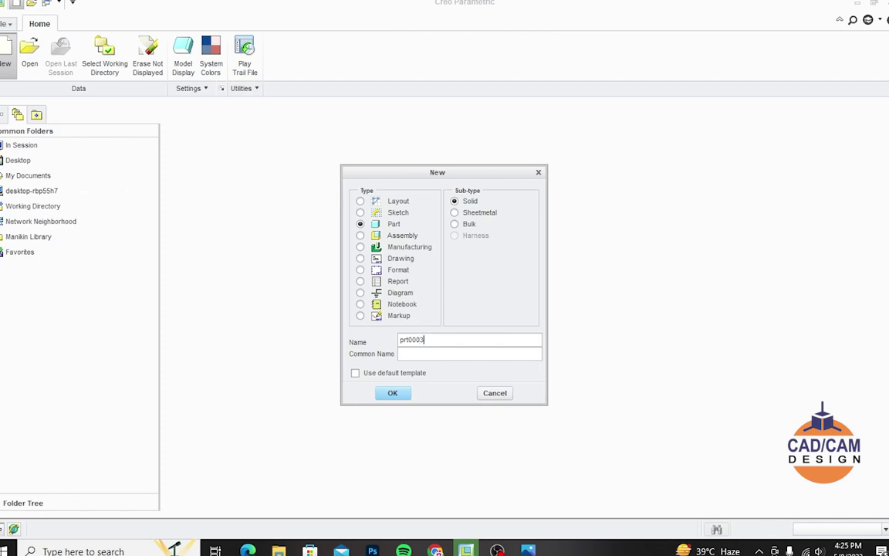
pyautogui.click(392, 393)
pyautogui.scroll(-1, 362, 205)
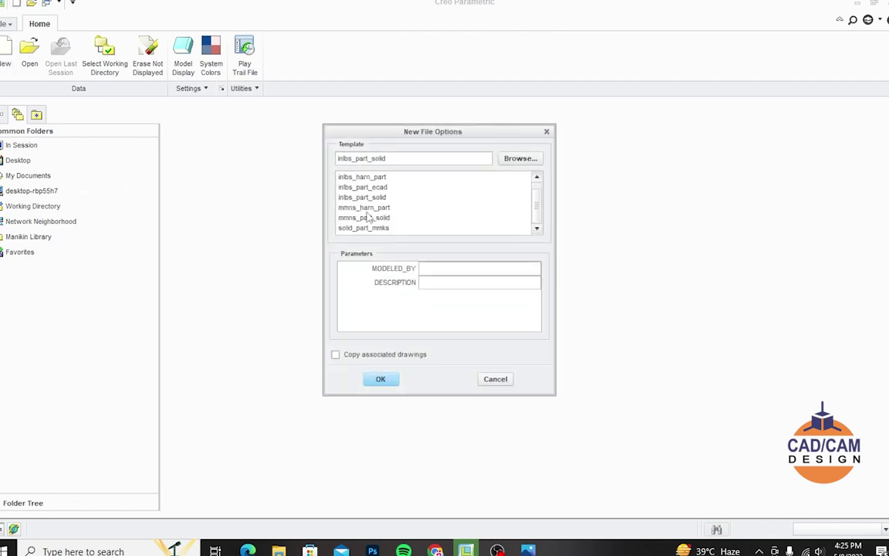
pyautogui.click(352, 228)
pyautogui.click(359, 218)
pyautogui.click(380, 379)
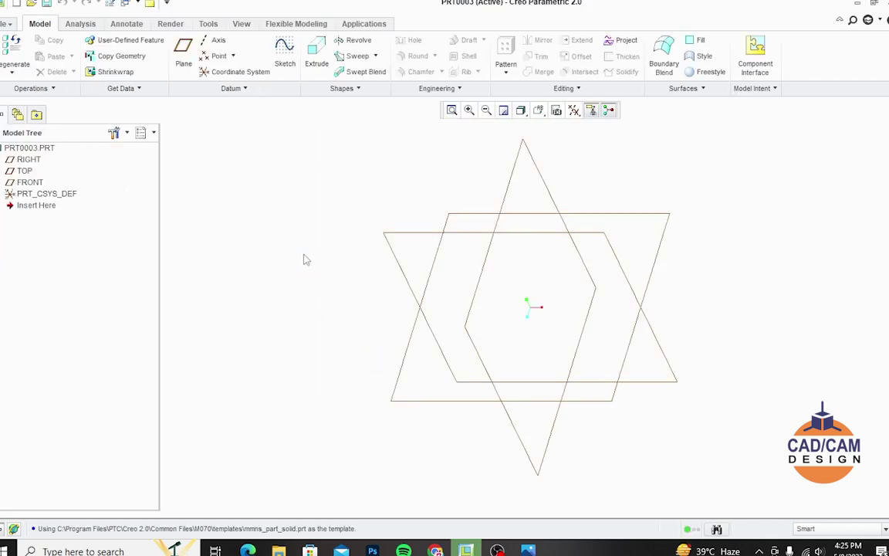
# - Start a Rotational Blend with its first section sketched on the RIGHT plane
pyautogui.click(358, 90)
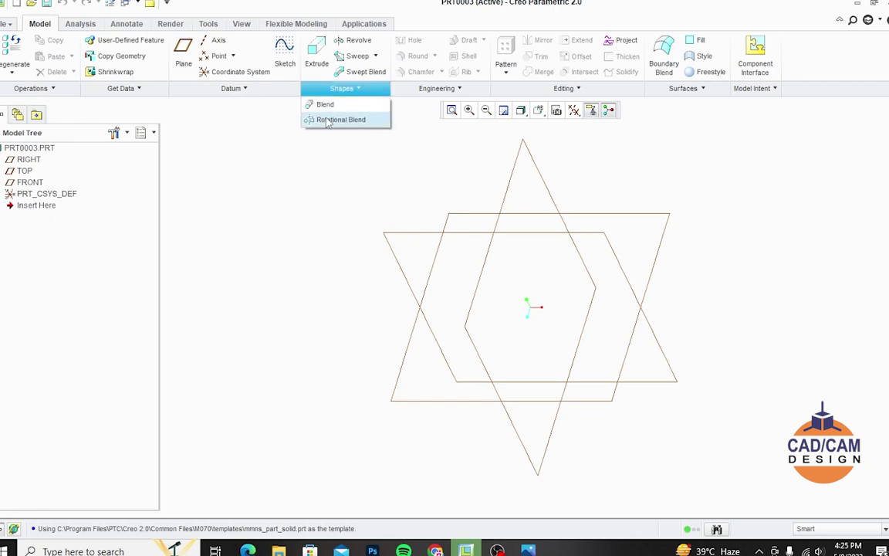
pyautogui.click(327, 120)
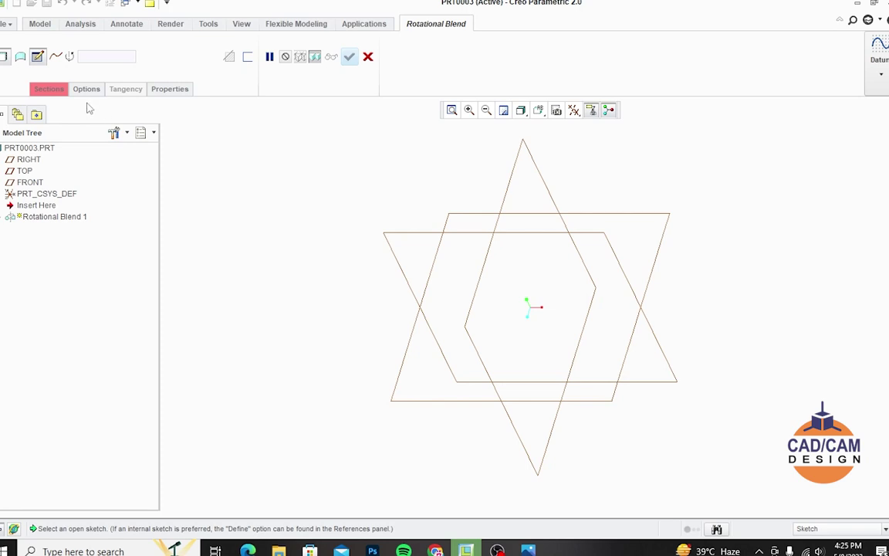
pyautogui.click(47, 89)
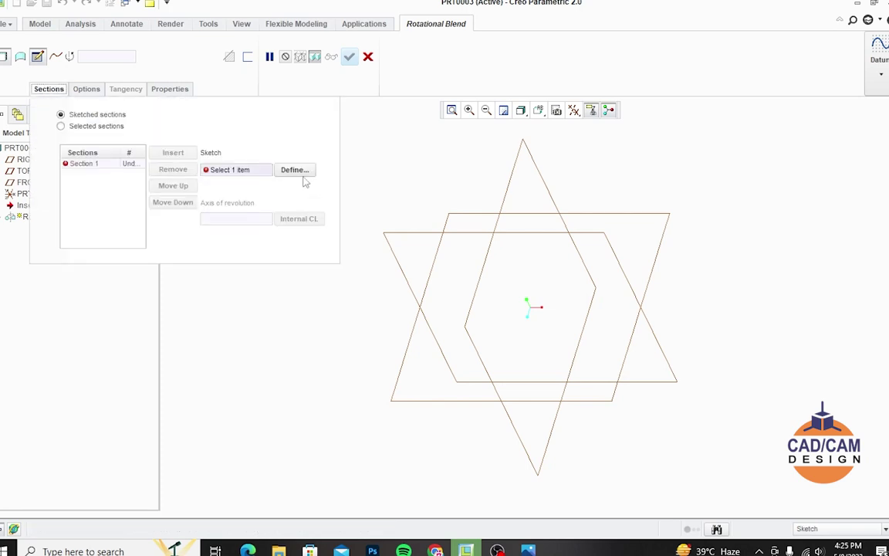
pyautogui.click(295, 169)
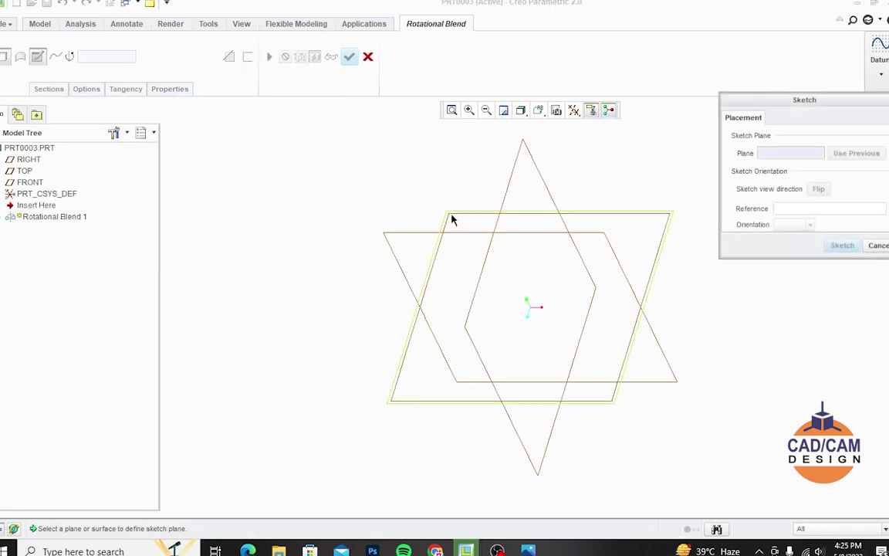
pyautogui.click(509, 177)
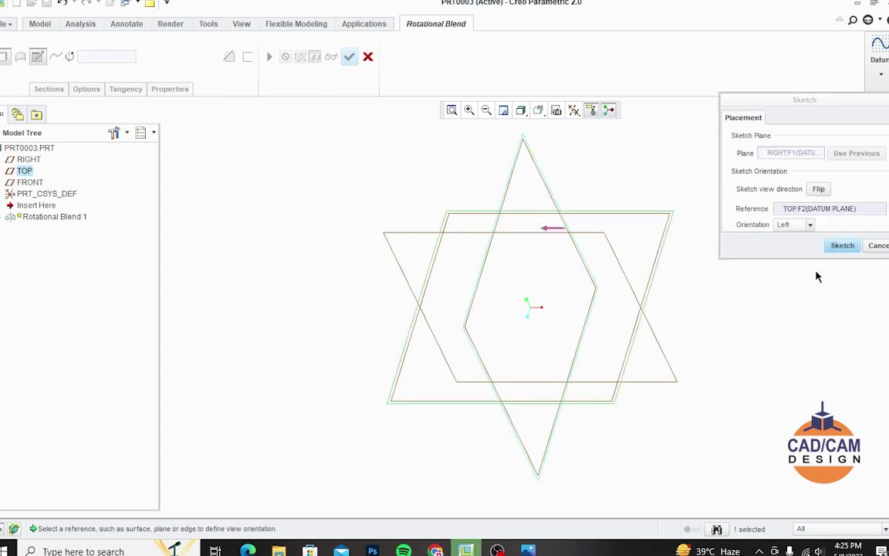
pyautogui.click(842, 246)
# - Hide datum planes, draw a vertical centreline through the origin and a rectangle right of it
pyautogui.click(574, 110)
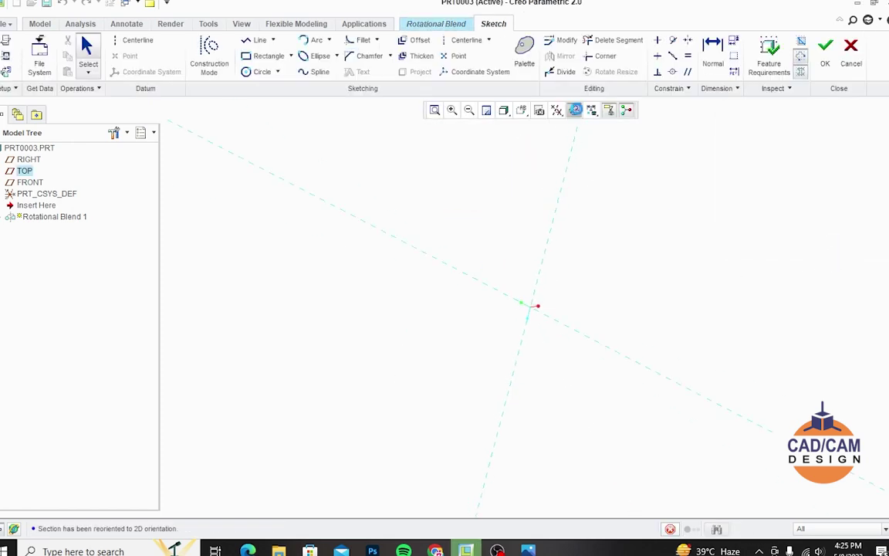
pyautogui.click(556, 110)
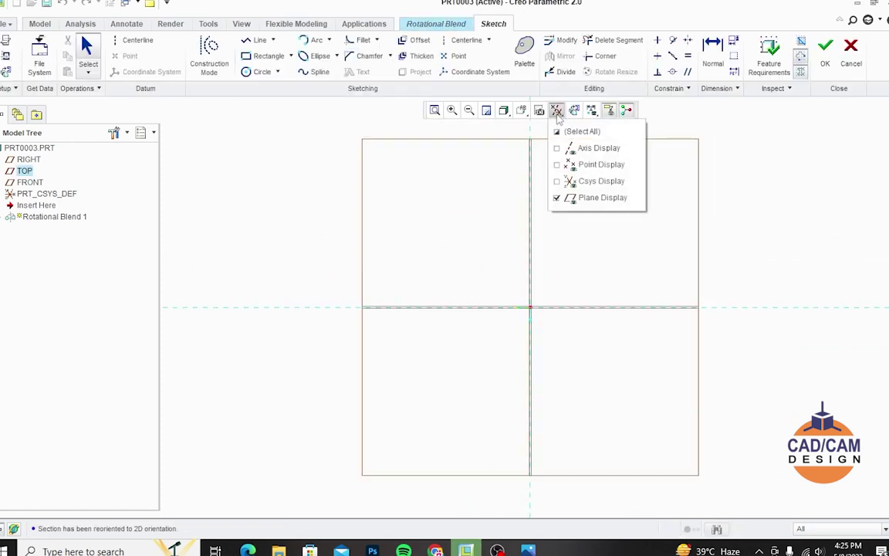
pyautogui.click(557, 199)
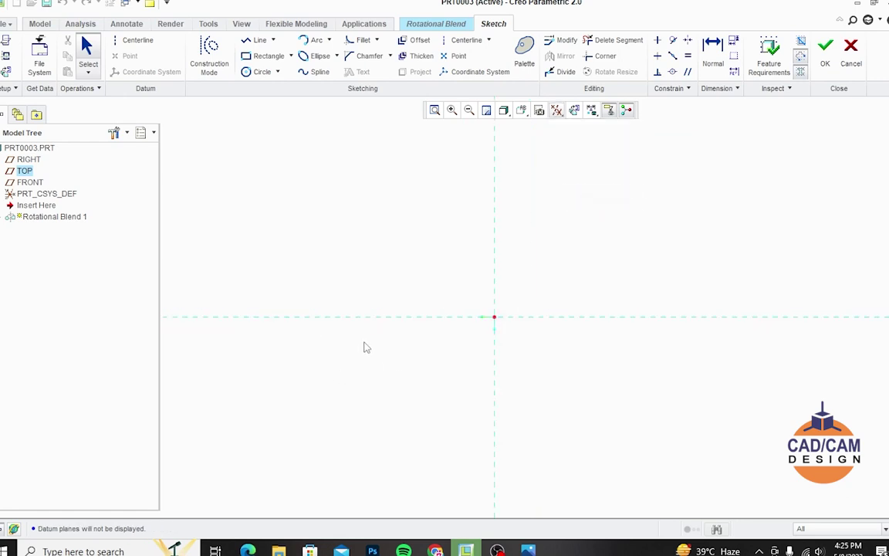
pyautogui.click(466, 39)
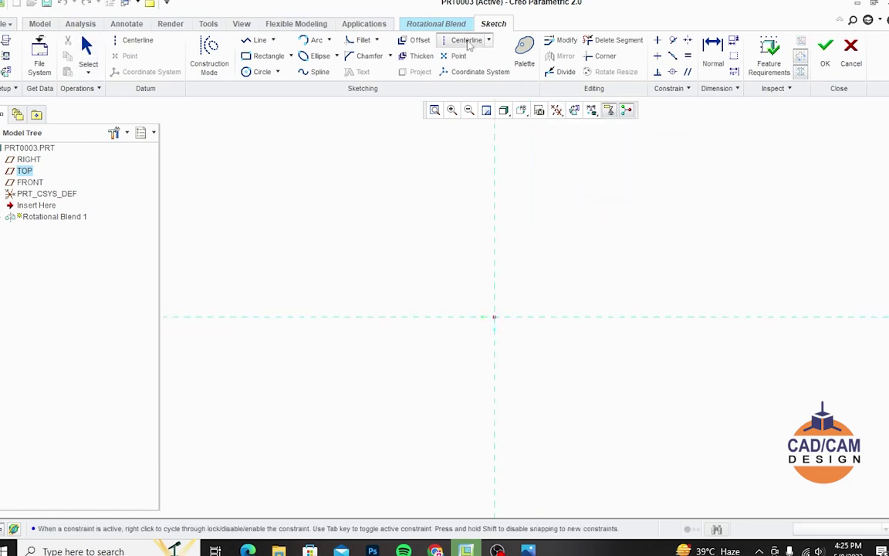
pyautogui.click(494, 316)
pyautogui.click(494, 254)
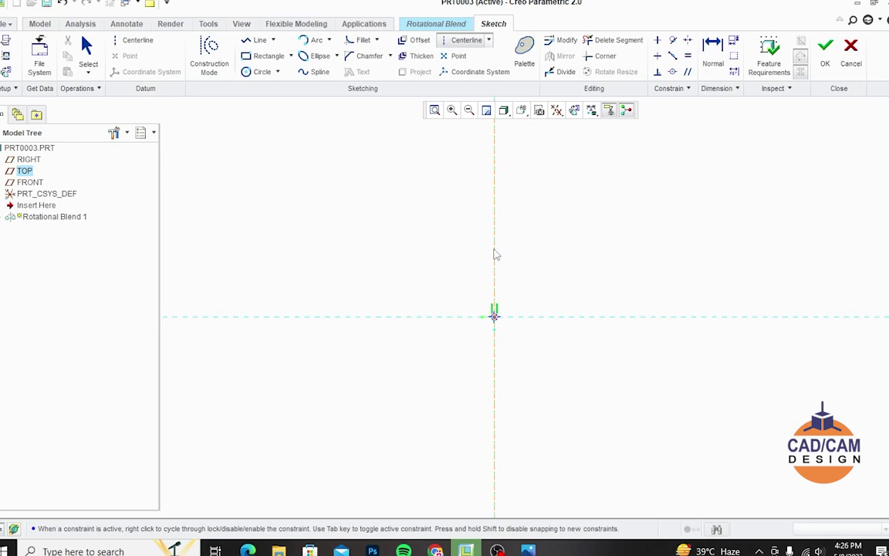
pyautogui.middleClick(349, 193)
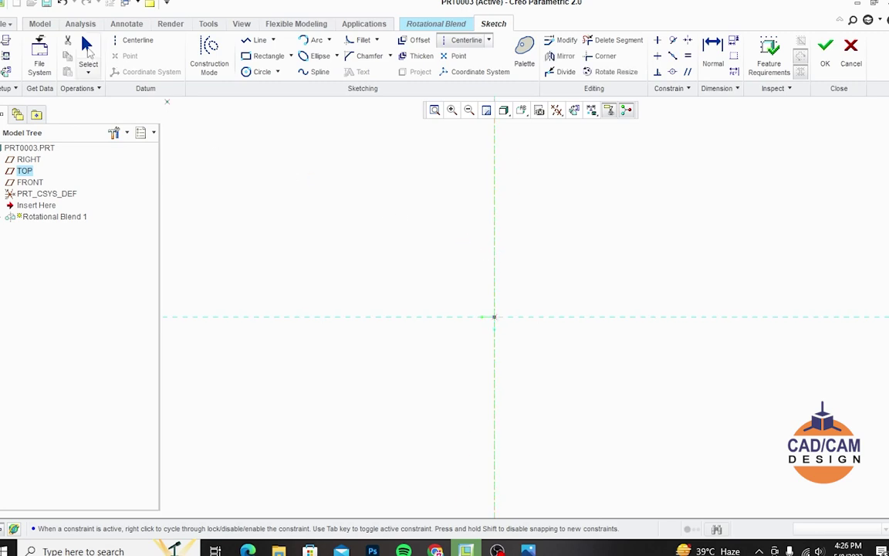
pyautogui.click(411, 289)
pyautogui.click(269, 56)
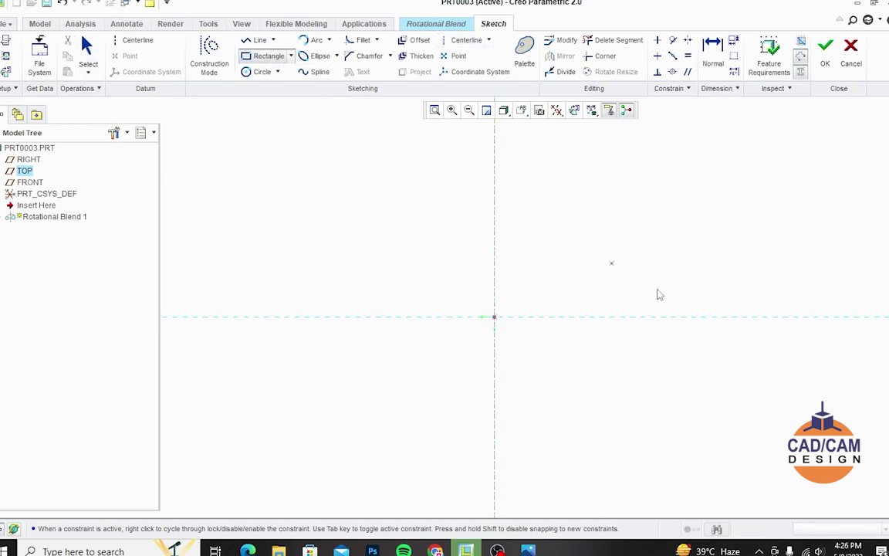
pyautogui.click(591, 280)
pyautogui.click(662, 351)
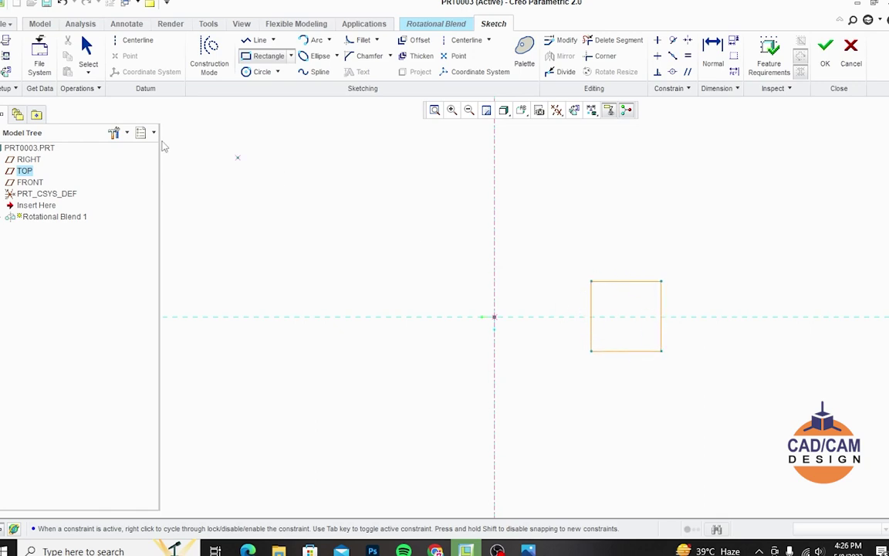
pyautogui.click(86, 60)
# - Make the square 100 wide, offset 50 vertically and 150 from the axis, then accept
pyautogui.doubleClick(617, 274)
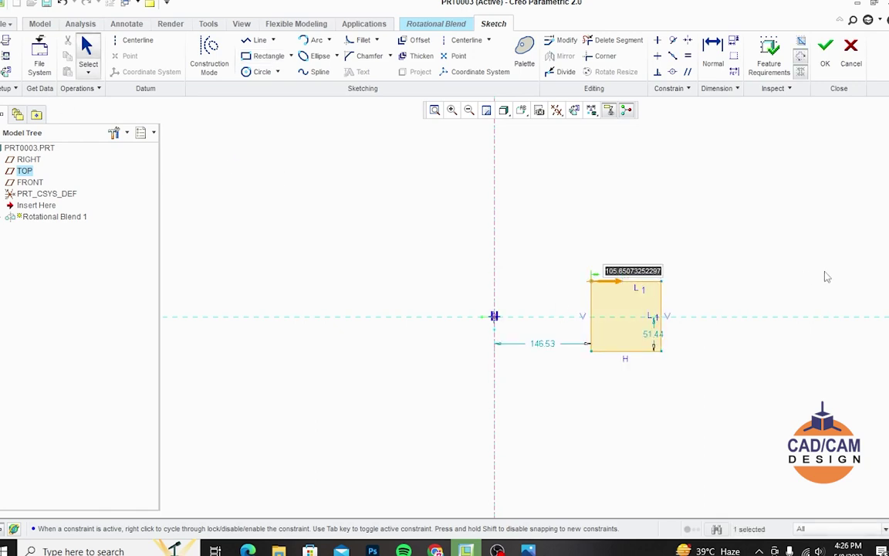
pyautogui.write('100')
pyautogui.press('Return')
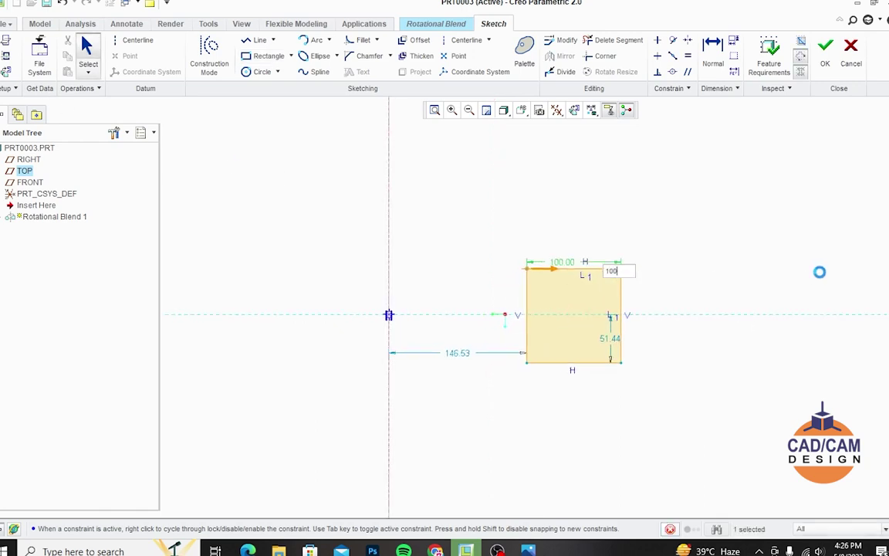
pyautogui.doubleClick(714, 352)
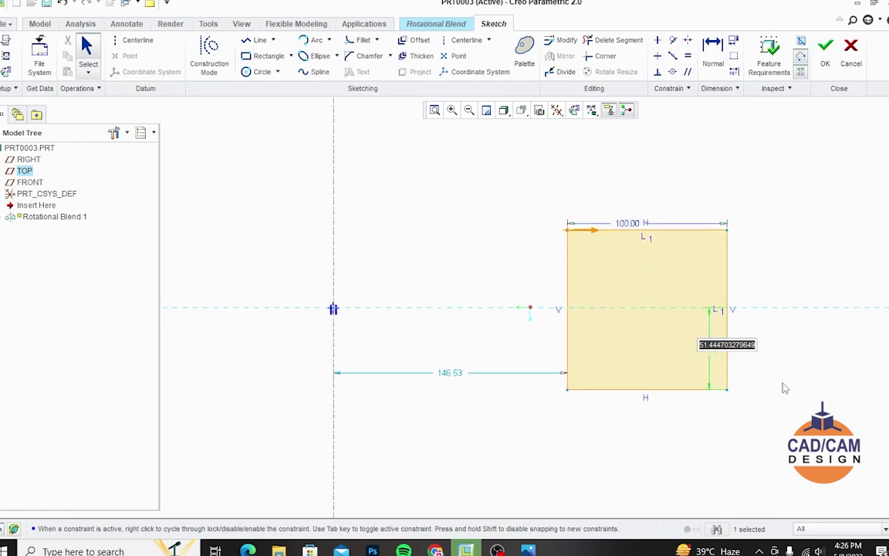
pyautogui.write('0')
pyautogui.press('Return')
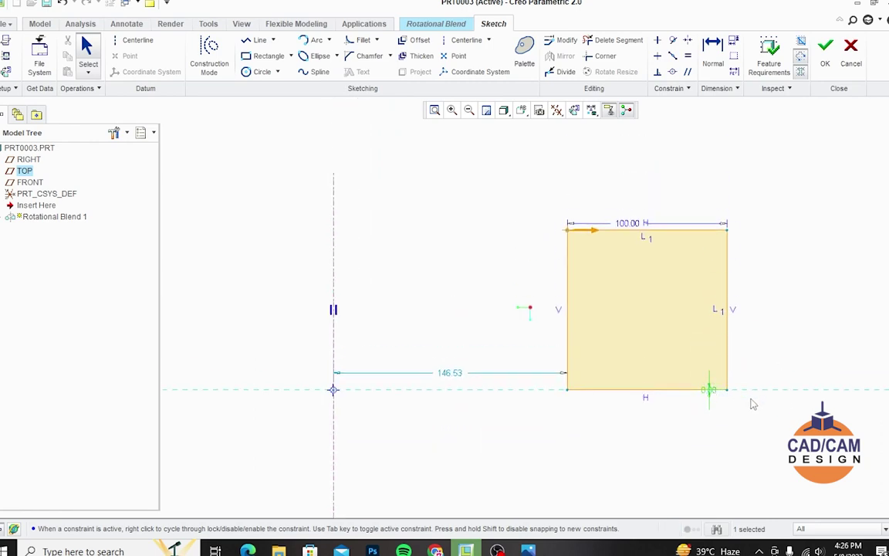
pyautogui.click(713, 402)
pyautogui.doubleClick(711, 396)
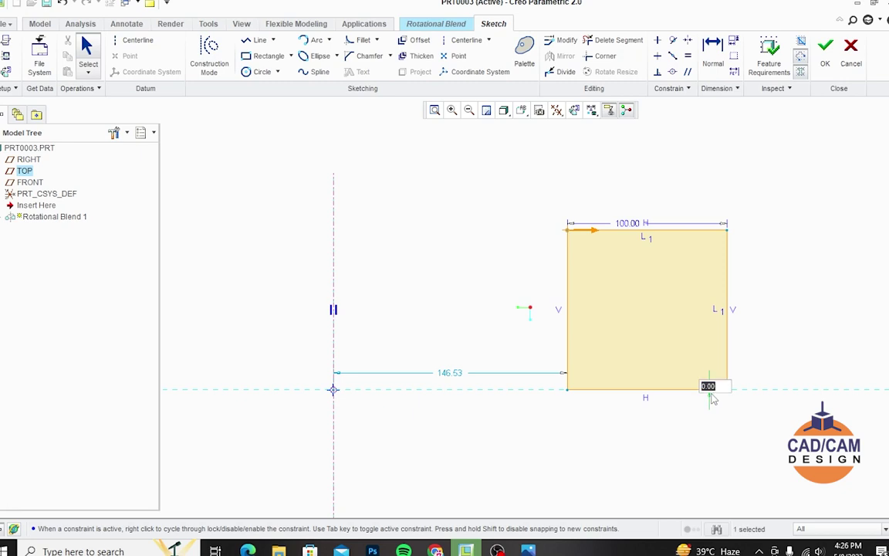
pyautogui.write('50')
pyautogui.press('Return')
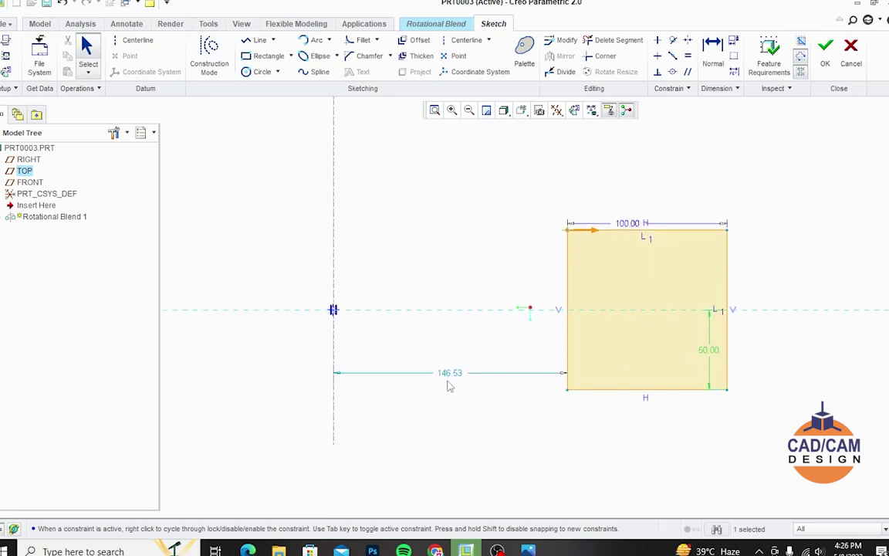
pyautogui.doubleClick(447, 376)
pyautogui.write('1')
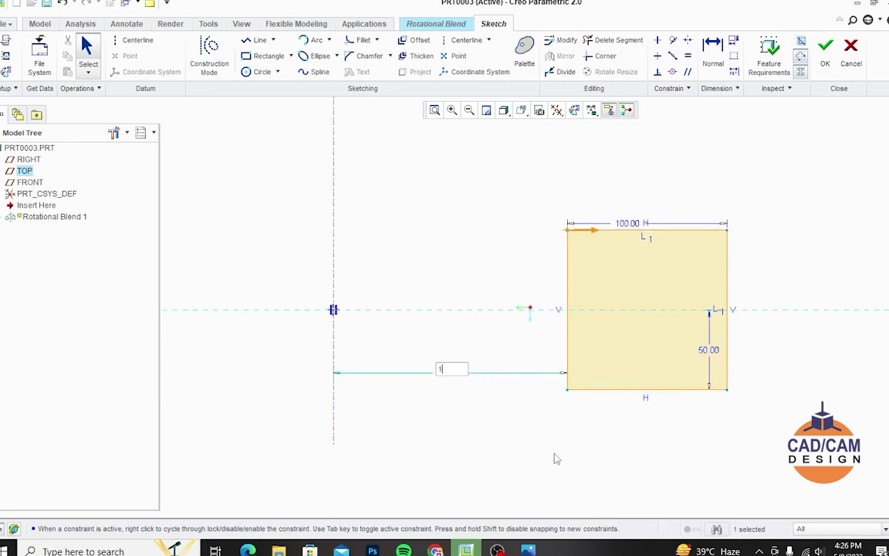
pyautogui.write('50')
pyautogui.press('Return')
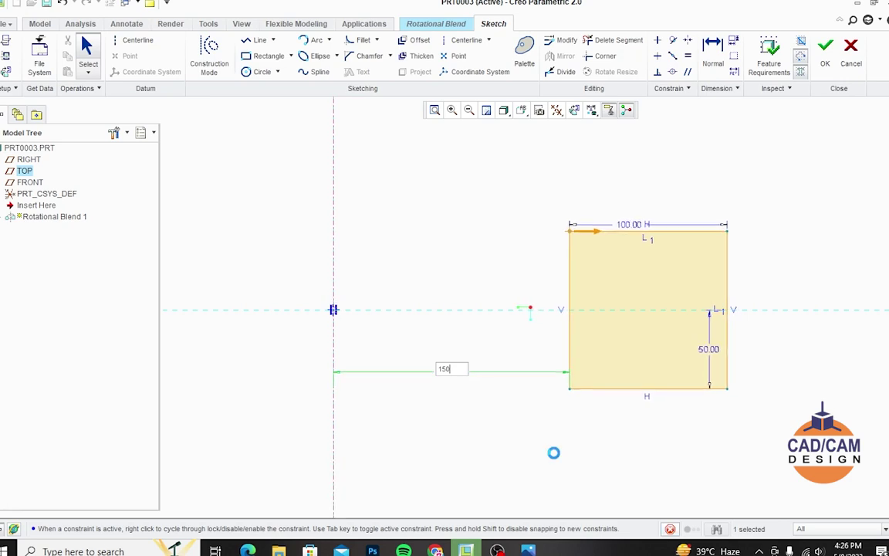
pyautogui.click(825, 50)
pyautogui.moveTo(628, 236)
pyautogui.mouseDown(button='middle')
pyautogui.moveTo(571, 195)
pyautogui.moveTo(575, 314)
pyautogui.moveTo(566, 202)
pyautogui.mouseUp(button='middle')
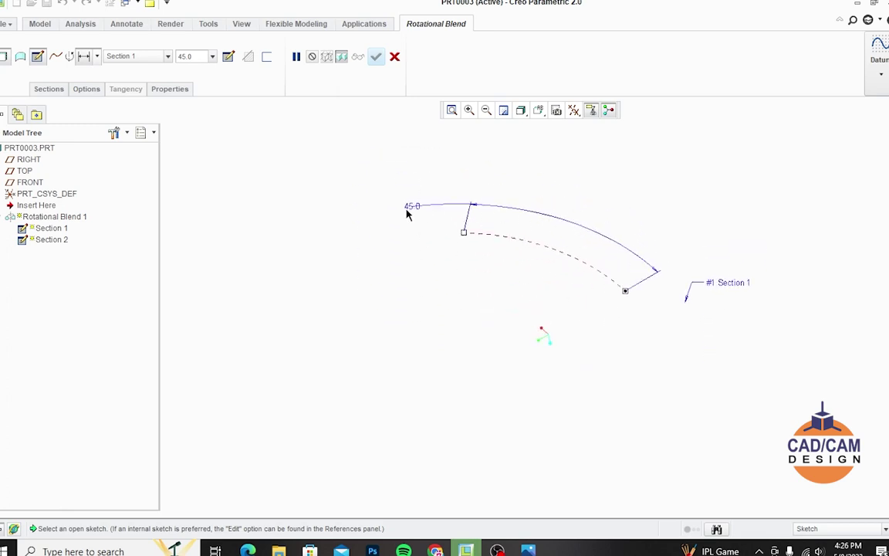
# - Open Section 2's sketch face-on and draw a rectangle beside the first section
pyautogui.click(52, 91)
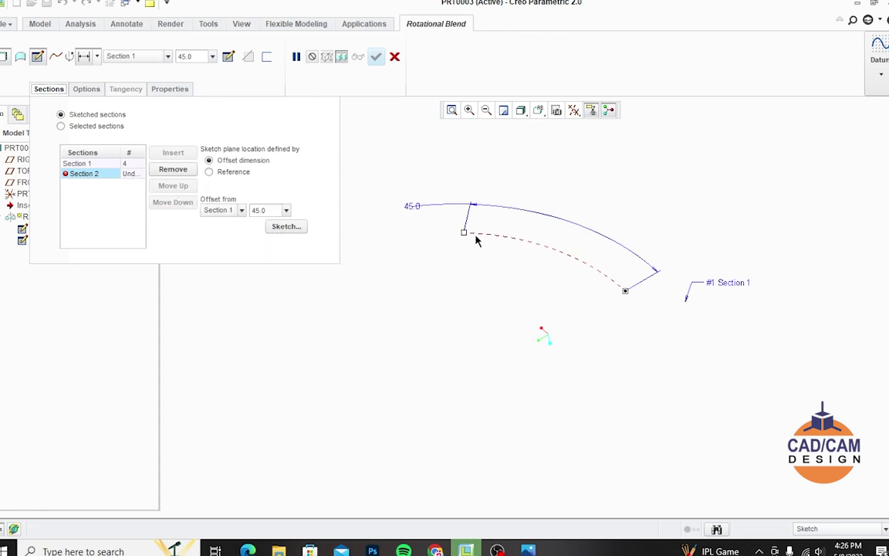
pyautogui.click(287, 228)
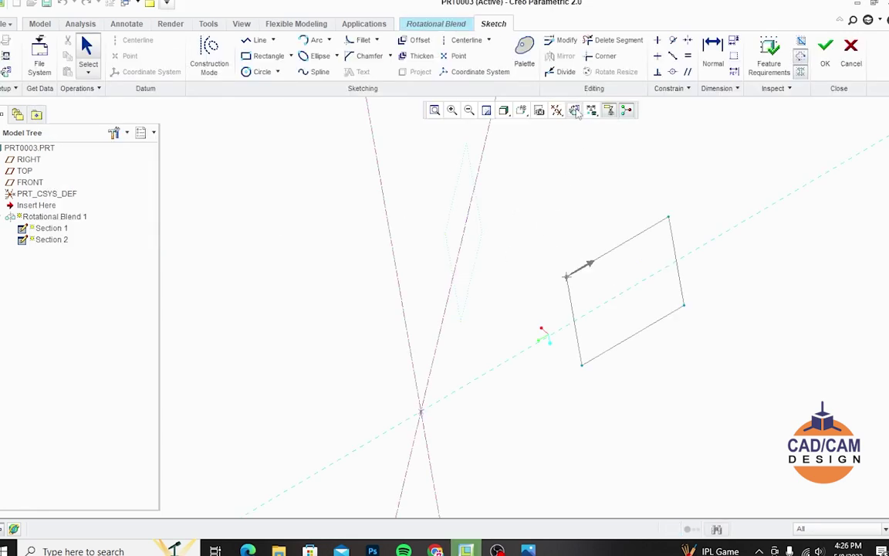
pyautogui.moveTo(595, 345)
pyautogui.mouseDown(button='middle')
pyautogui.moveTo(586, 306)
pyautogui.moveTo(605, 266)
pyautogui.moveTo(649, 242)
pyautogui.moveTo(623, 275)
pyautogui.moveTo(661, 303)
pyautogui.moveTo(568, 275)
pyautogui.moveTo(553, 302)
pyautogui.moveTo(464, 363)
pyautogui.moveTo(477, 303)
pyautogui.mouseUp(button='middle')
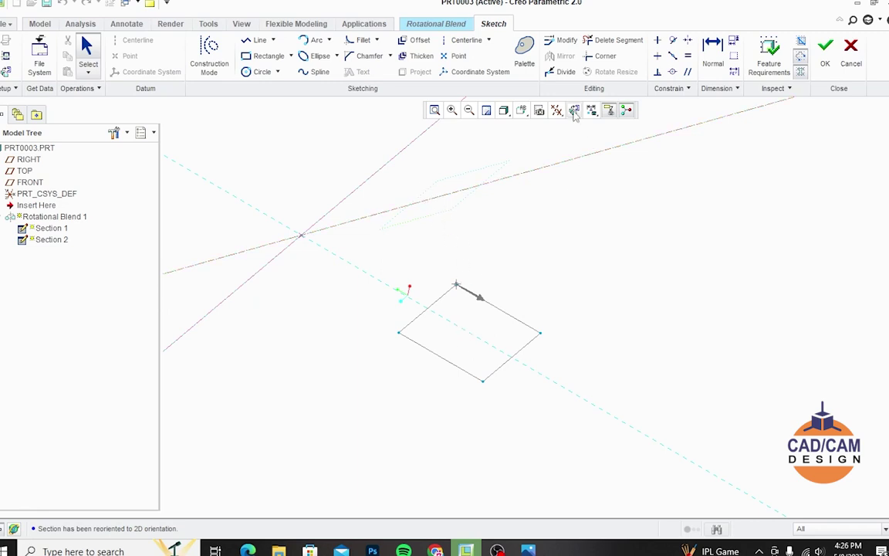
pyautogui.click(521, 110)
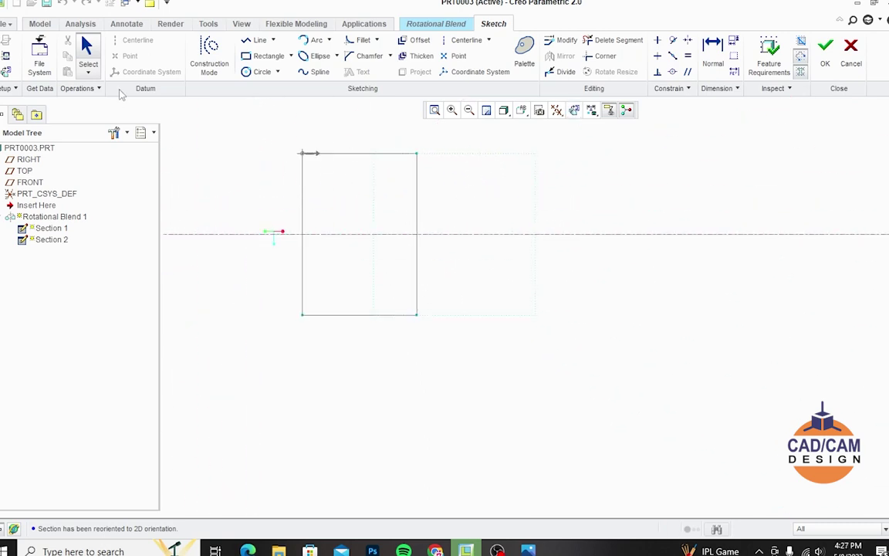
pyautogui.click(264, 55)
pyautogui.click(418, 207)
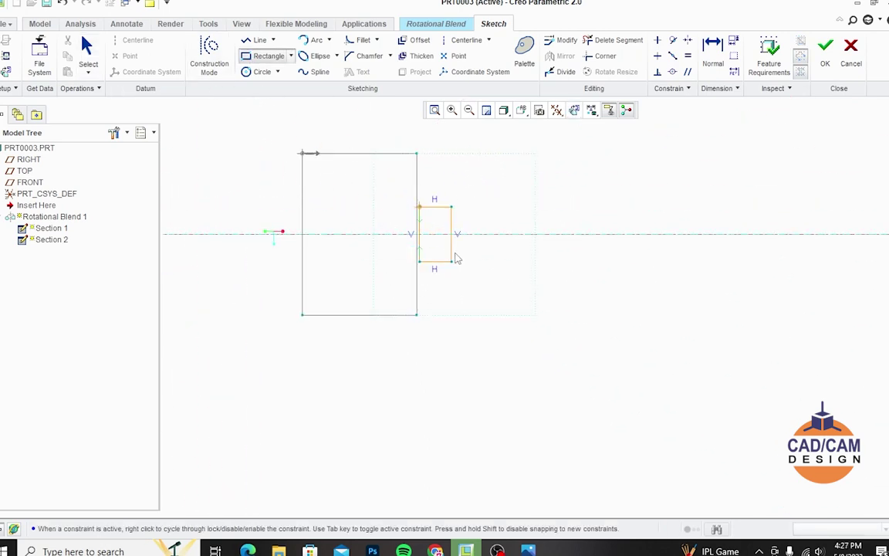
pyautogui.click(485, 261)
pyautogui.middleClick(456, 297)
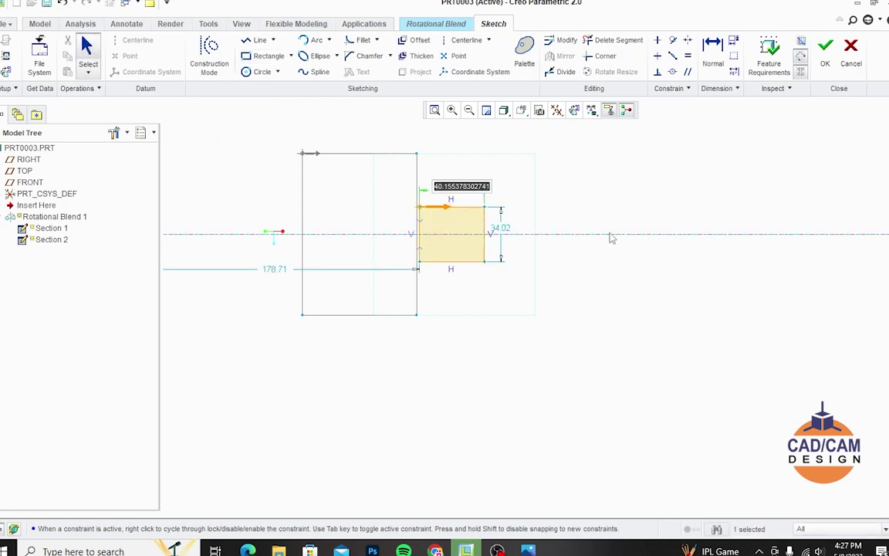
# - Set the rectangle's height to 40 and its distance from the axis to 180
pyautogui.scroll(-2, 601, 234)
pyautogui.keyDown('shift'); pyautogui.moveTo(552, 280); pyautogui.dragTo(665, 319, button='middle'); pyautogui.keyUp('shift')
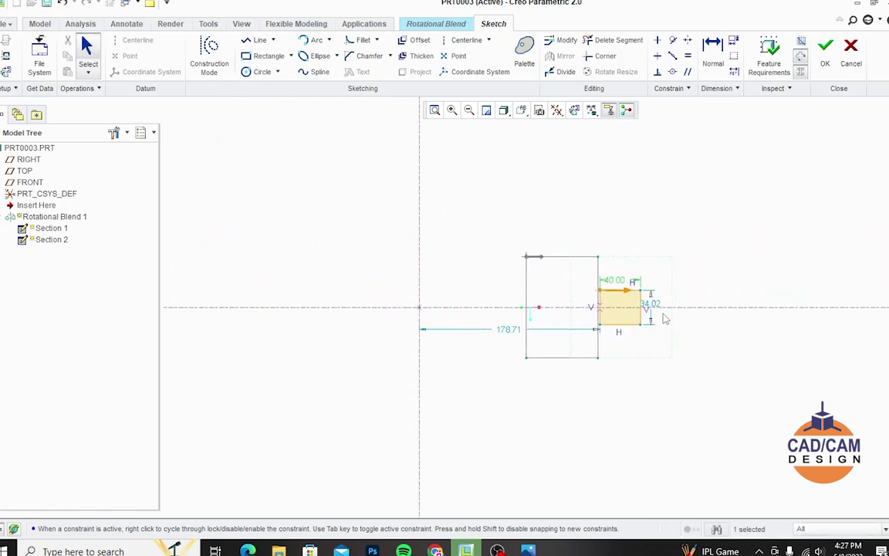
pyautogui.doubleClick(650, 303)
pyautogui.write('40')
pyautogui.press('Return')
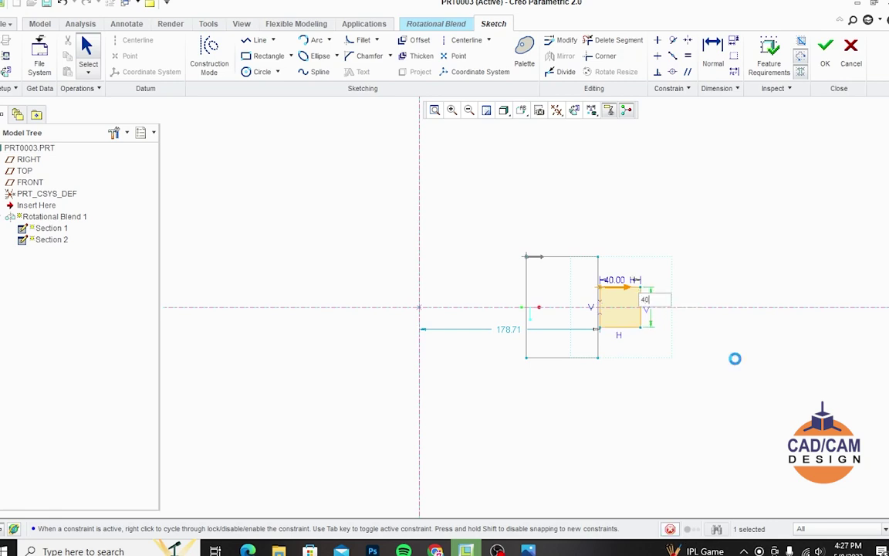
pyautogui.scroll(1, 647, 314)
pyautogui.doubleClick(474, 333)
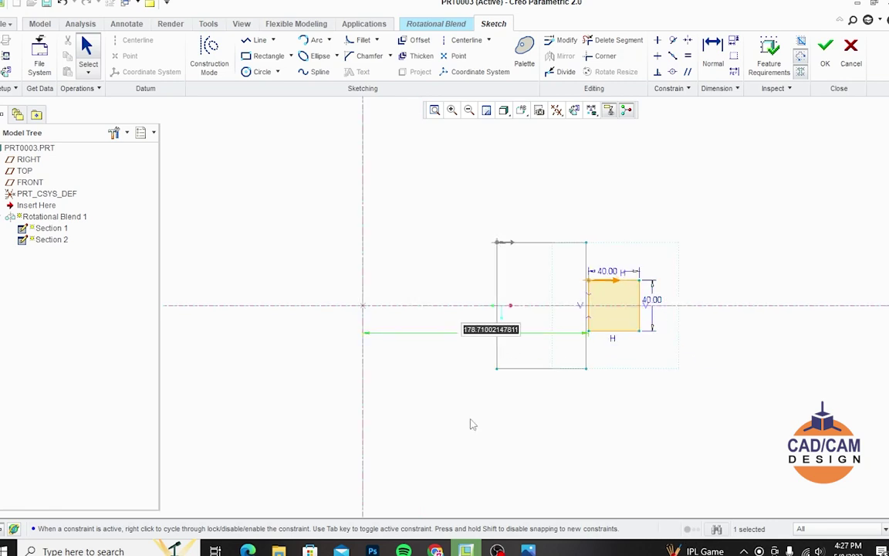
pyautogui.write('180')
pyautogui.press('Return')
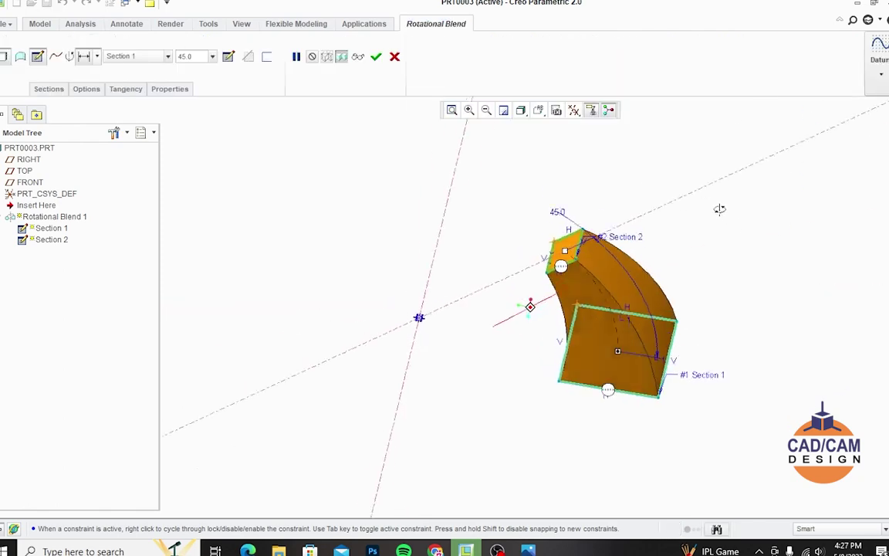
# - Complete Rotational Blend 1 and spin the solid curving from the 100 square to the 40 square
pyautogui.moveTo(755, 191); pyautogui.dragTo(743, 268, button='middle')
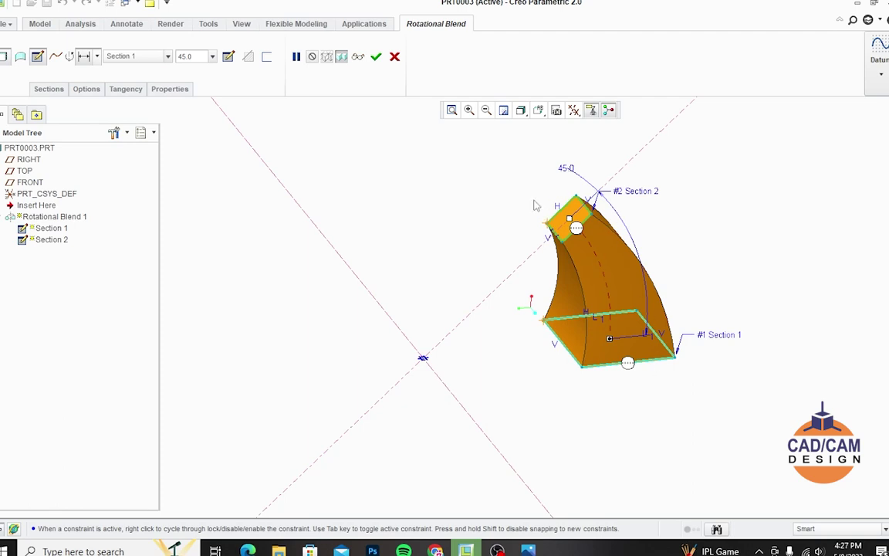
pyautogui.click(376, 56)
pyautogui.moveTo(429, 325)
pyautogui.mouseDown(button='middle')
pyautogui.moveTo(415, 271)
pyautogui.moveTo(419, 284)
pyautogui.moveTo(409, 298)
pyautogui.mouseUp(button='middle')
pyautogui.scroll(2, 626, 299)
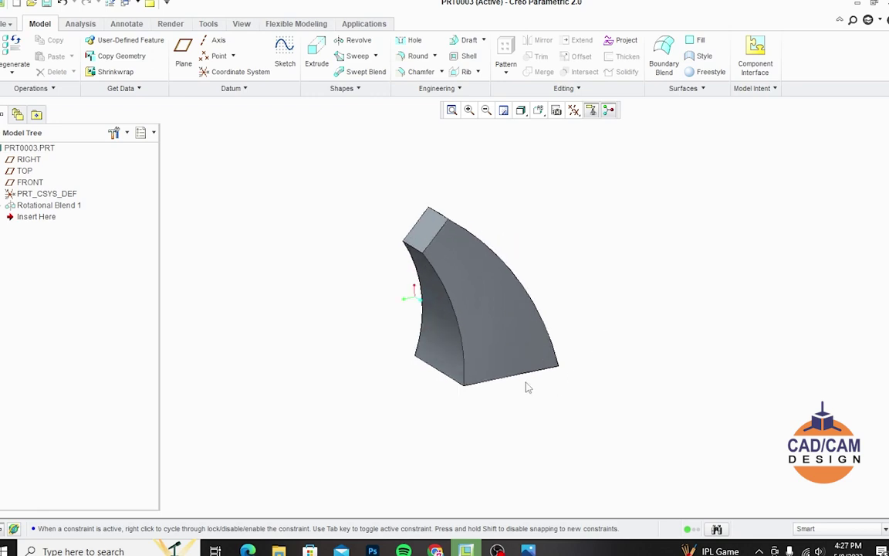
pyautogui.moveTo(527, 387); pyautogui.dragTo(527, 386, button='middle')
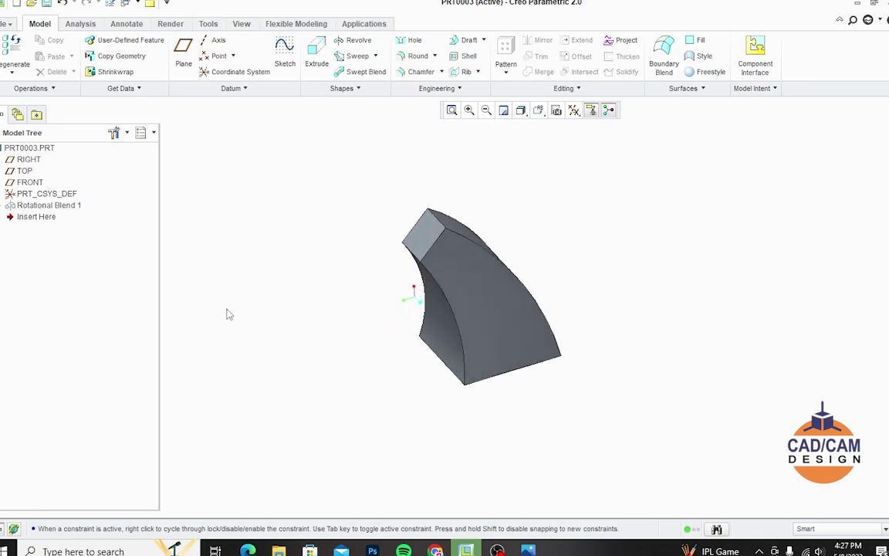
pyautogui.scroll(-3, 378, 278)
pyautogui.scroll(2, 340, 243)
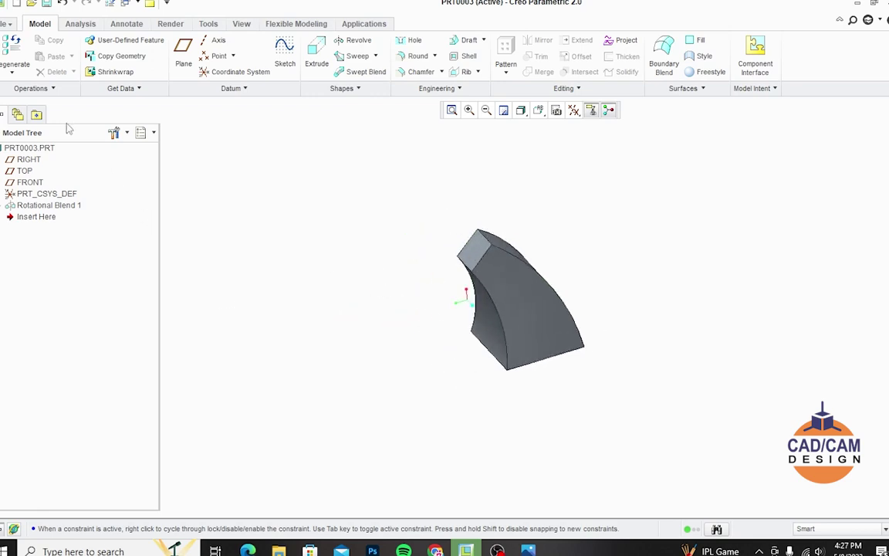
# - Edit Rotational Blend 1's definition, insert a Section 3 after Section 2, and open its sketch
pyautogui.click(45, 205)
pyautogui.rightClick(45, 206)
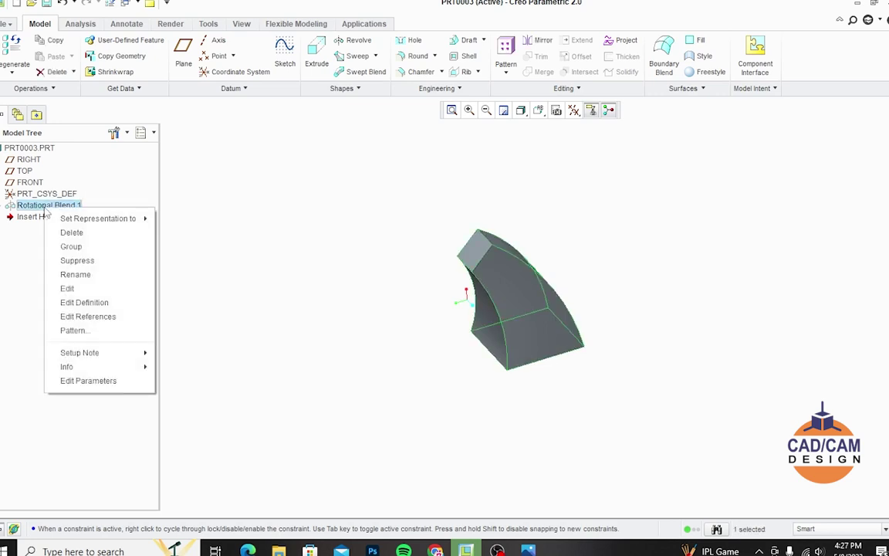
pyautogui.click(117, 304)
pyautogui.click(49, 89)
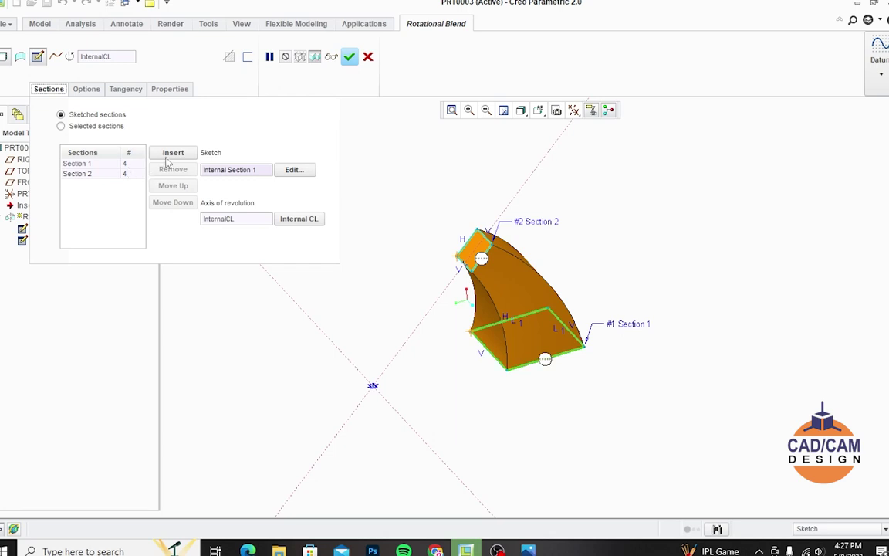
pyautogui.click(172, 154)
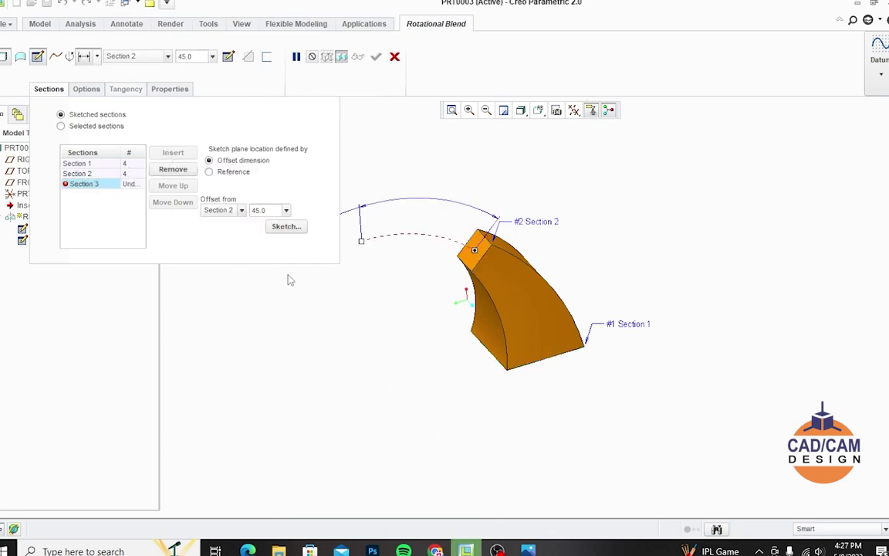
pyautogui.click(290, 229)
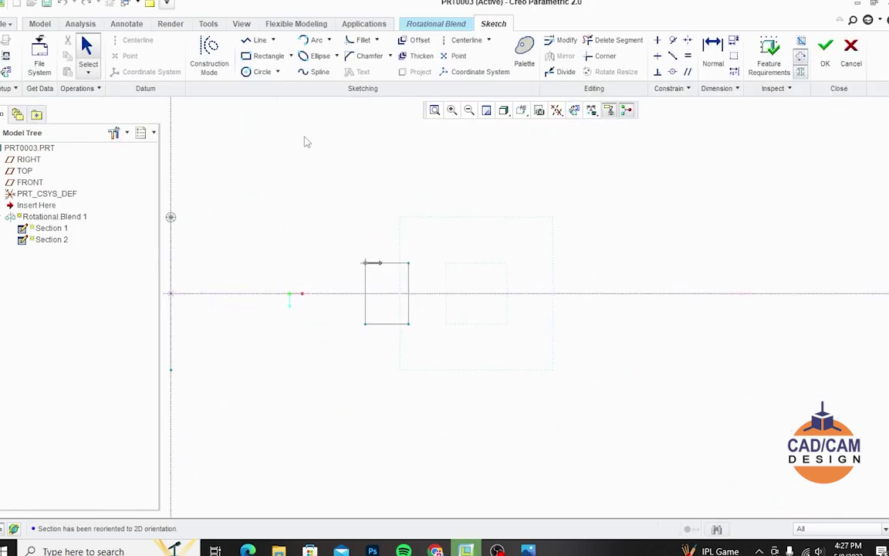
# - Draw a 40-diameter circle placed 200 from the axis as the third section and accept the sketch
pyautogui.click(262, 71)
pyautogui.click(483, 294)
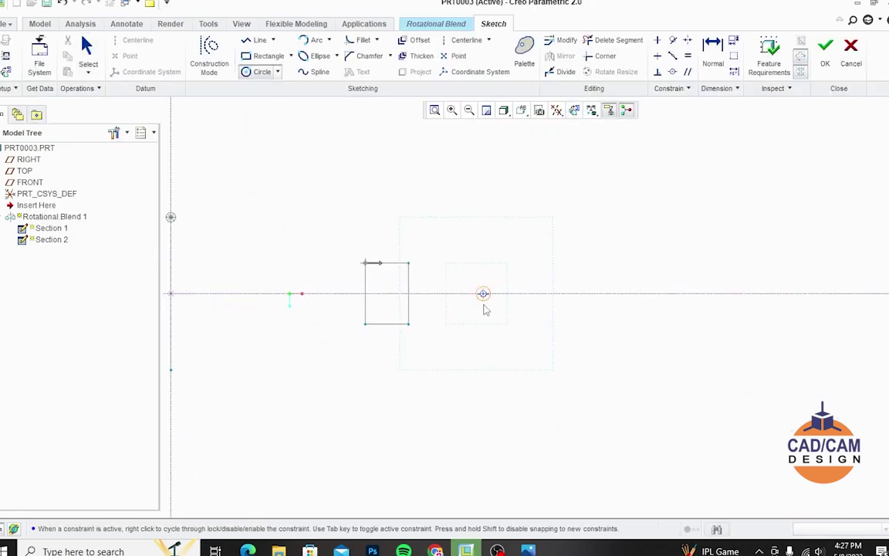
pyautogui.click(488, 326)
pyautogui.click(87, 54)
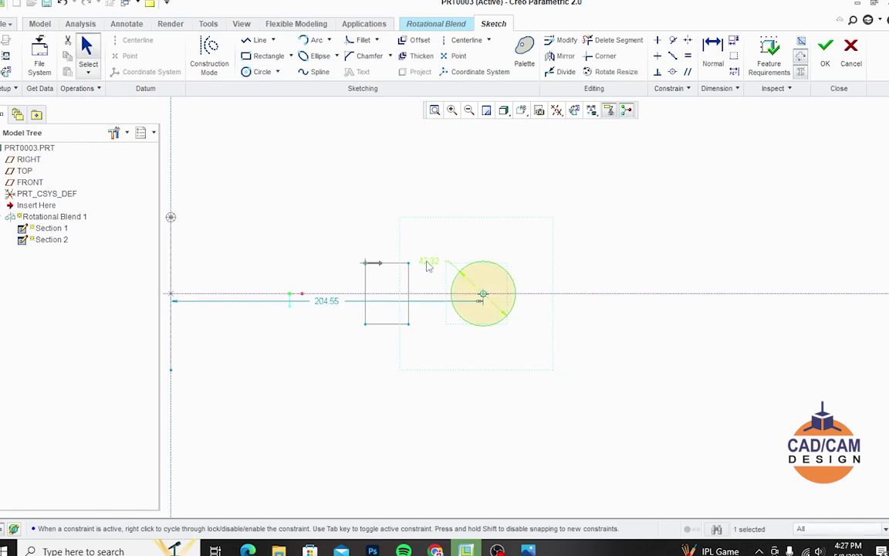
pyautogui.write('40')
pyautogui.press('Return')
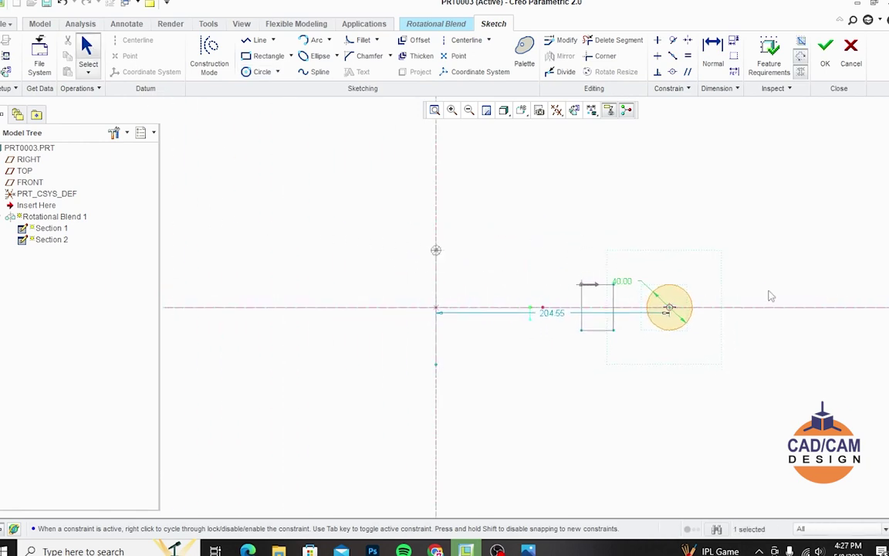
pyautogui.doubleClick(551, 314)
pyautogui.write('200')
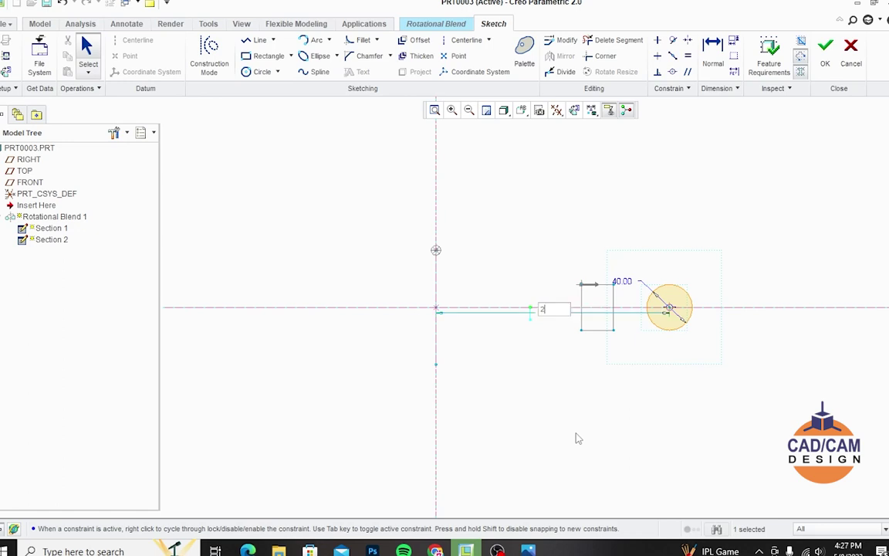
pyautogui.press('Return')
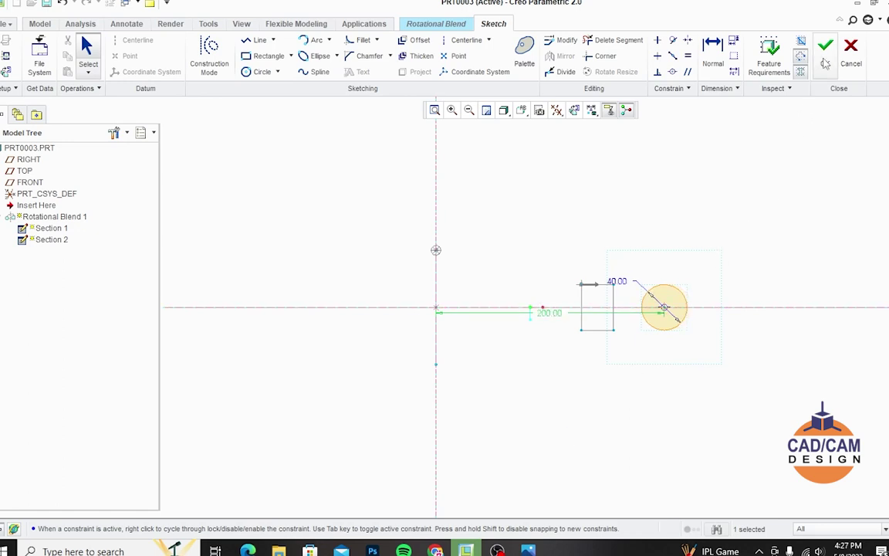
pyautogui.click(825, 50)
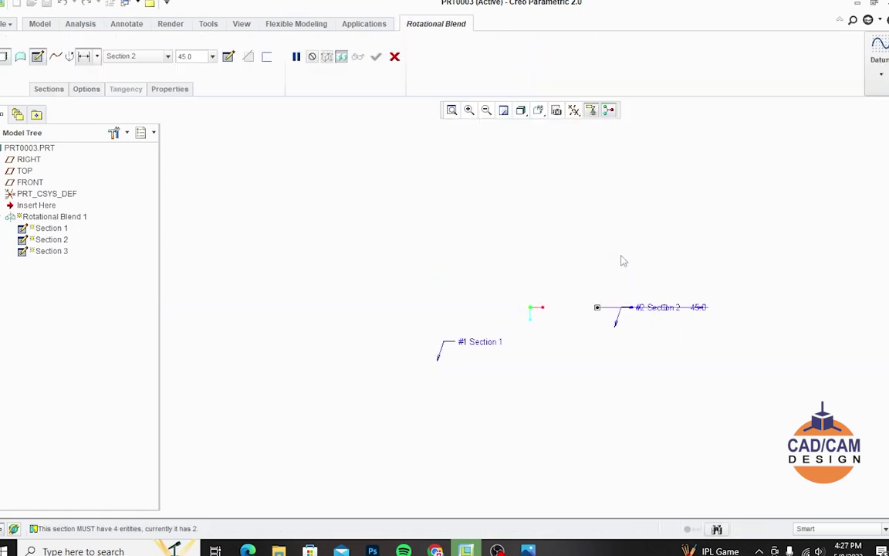
pyautogui.moveTo(597, 343); pyautogui.dragTo(587, 301, button='middle')
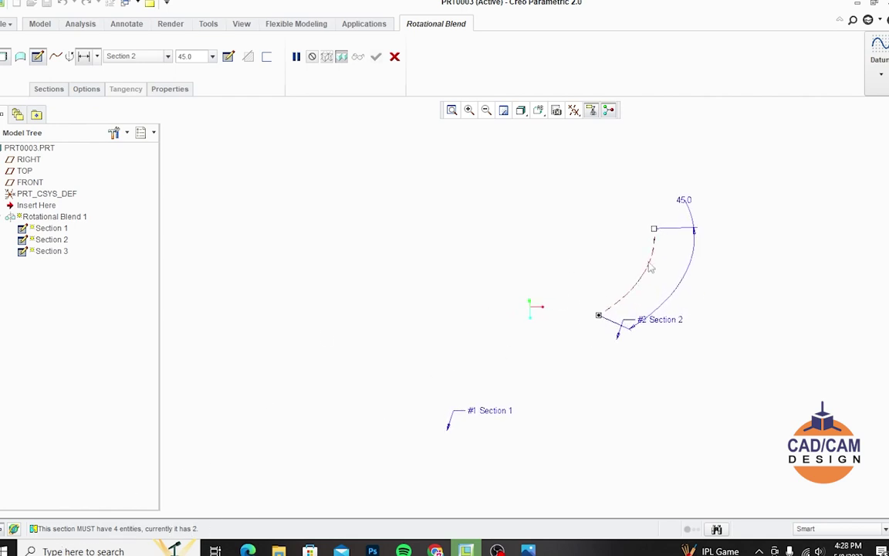
# - Reopen the third section's sketch face-on and divide the circle at two points
pyautogui.click(48, 89)
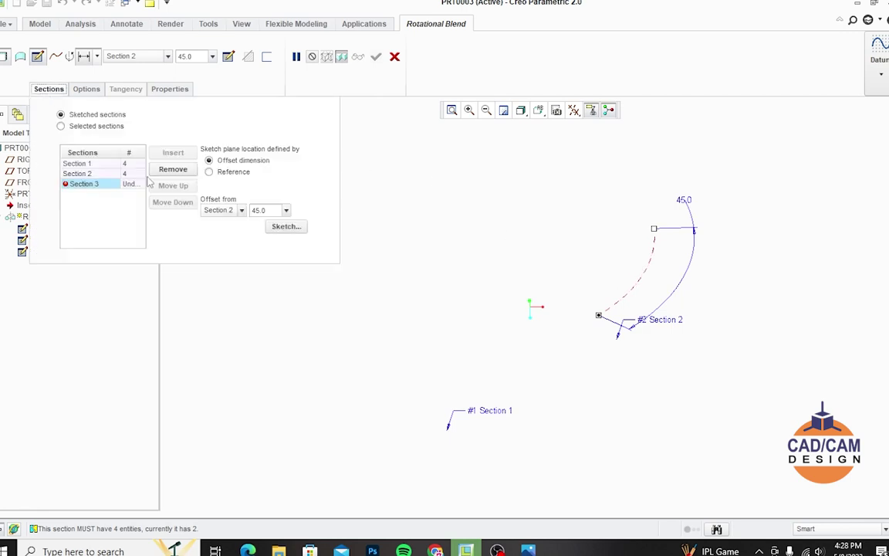
pyautogui.click(283, 227)
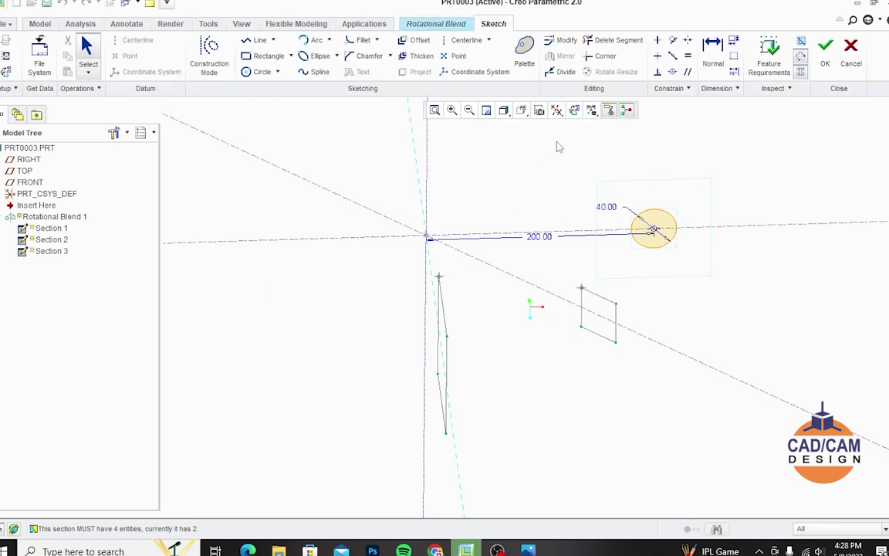
pyautogui.click(574, 112)
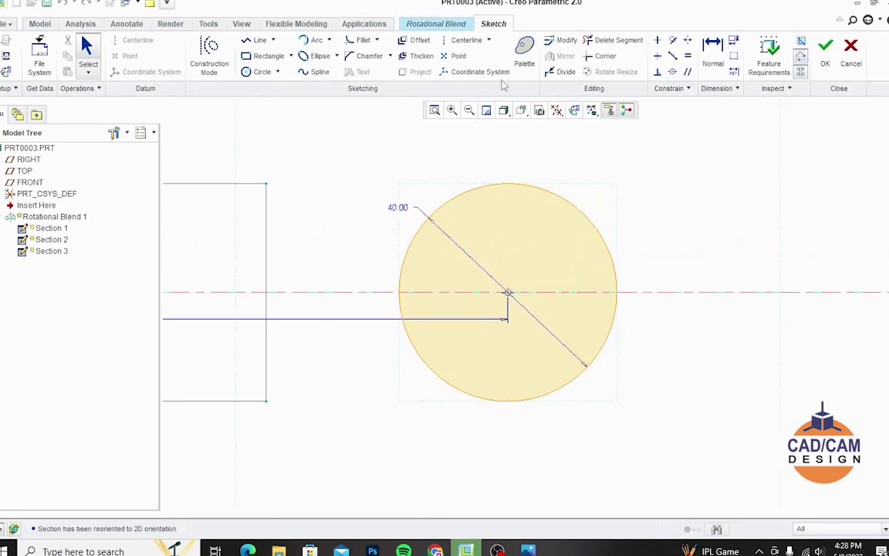
pyautogui.click(565, 71)
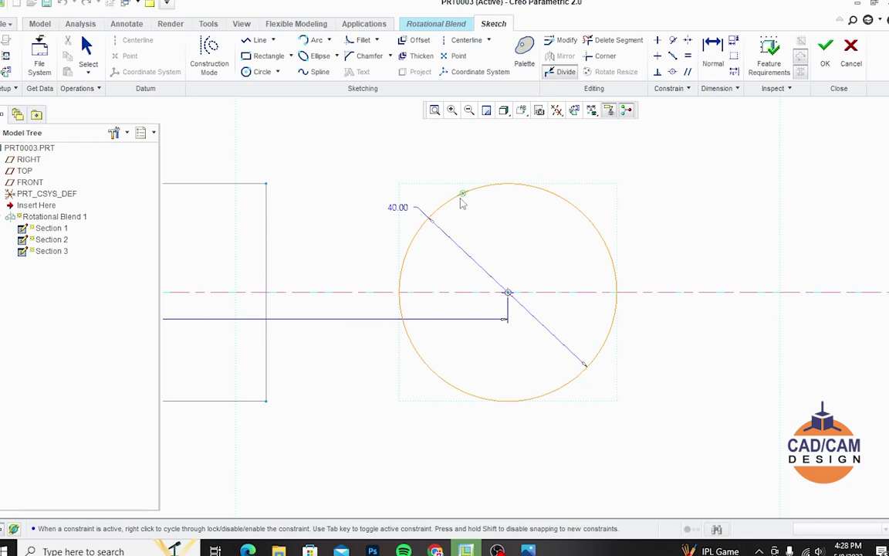
pyautogui.click(585, 215)
pyautogui.click(596, 356)
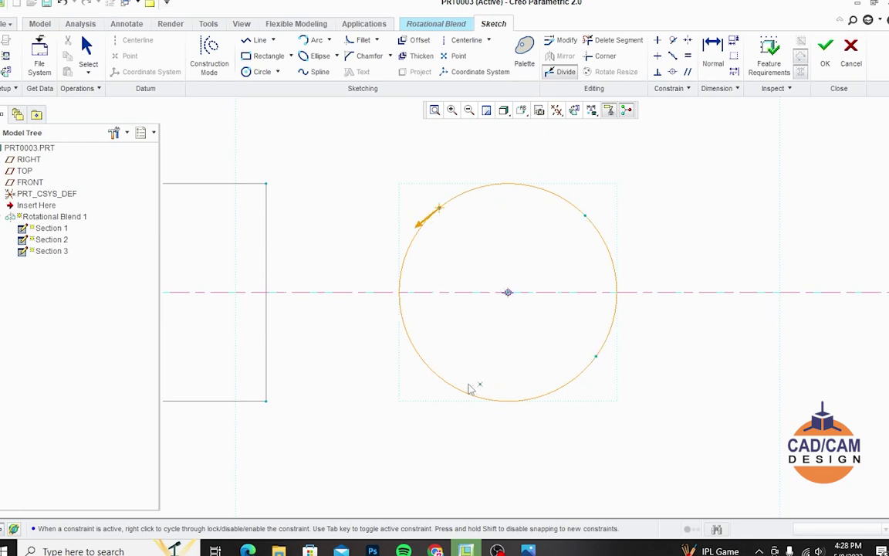
pyautogui.click(79, 52)
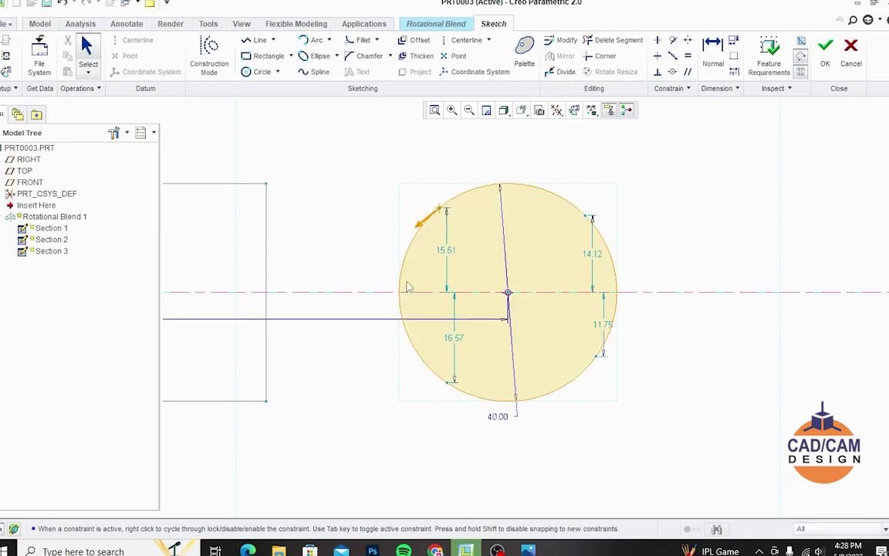
# - Set all four division dimensions (15.51, 14.12, 16.57, 11.75) to 15
pyautogui.doubleClick(446, 249)
pyautogui.write('15')
pyautogui.press('Return')
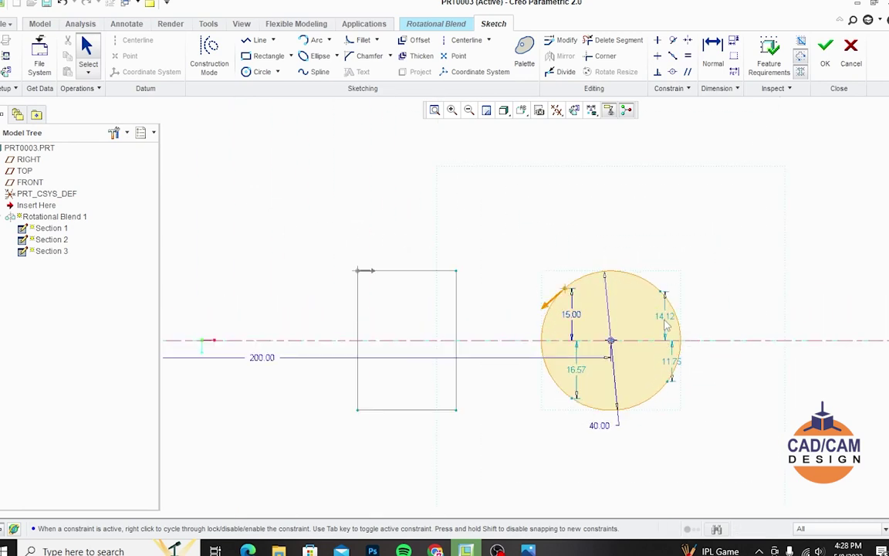
pyautogui.doubleClick(664, 317)
pyautogui.write('15')
pyautogui.press('Return')
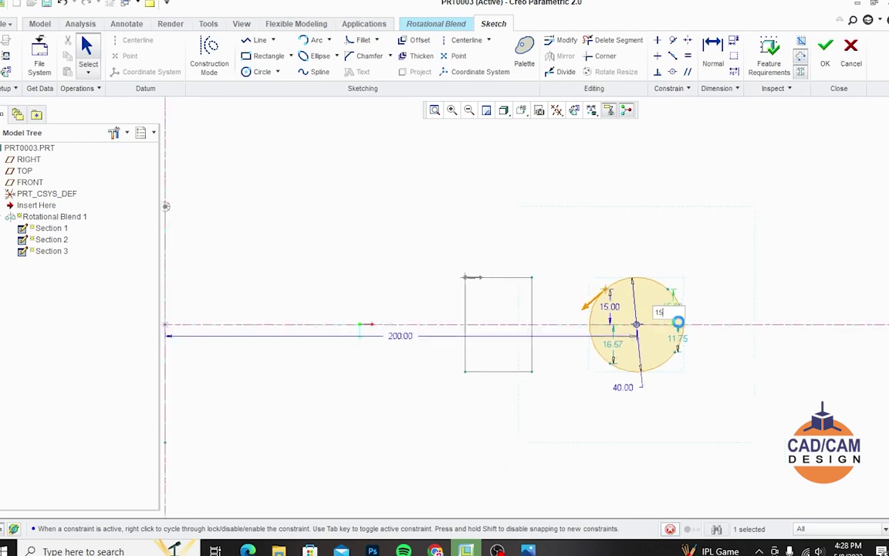
pyautogui.doubleClick(583, 314)
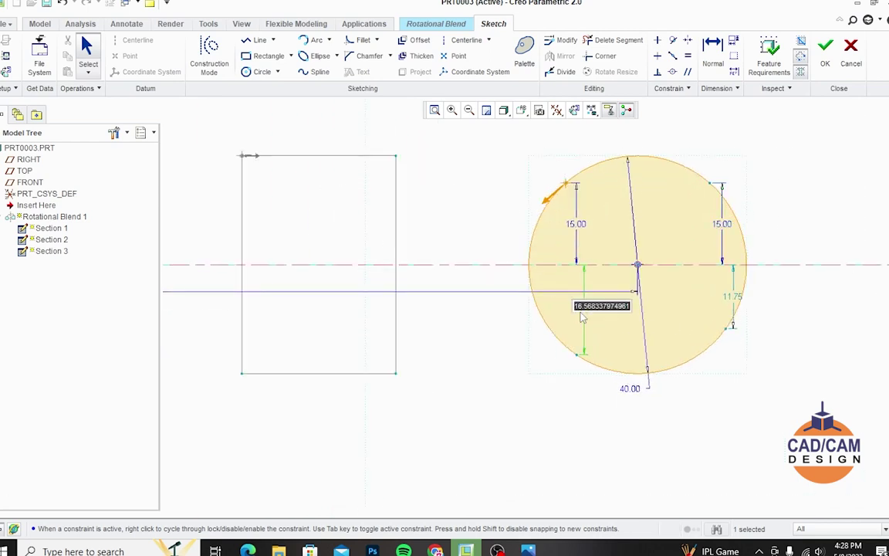
pyautogui.write('15')
pyautogui.press('Return')
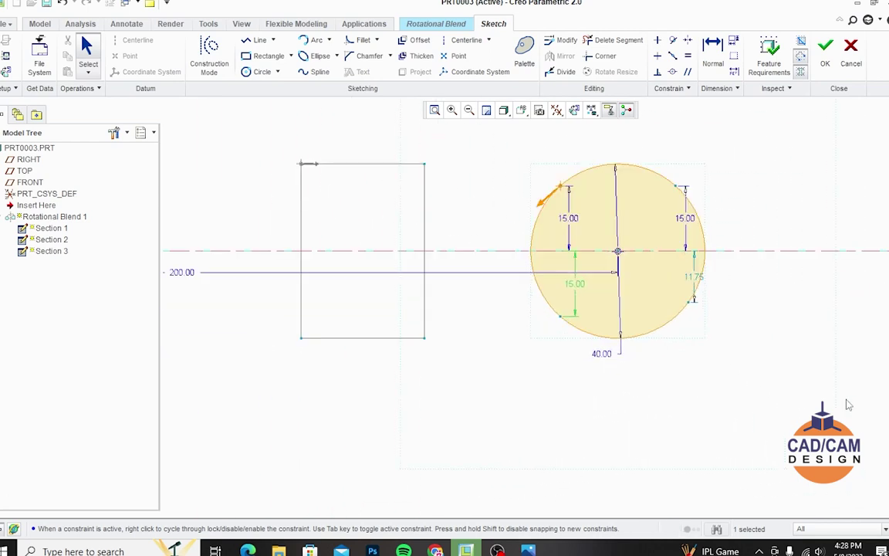
pyautogui.doubleClick(693, 278)
pyautogui.write('15')
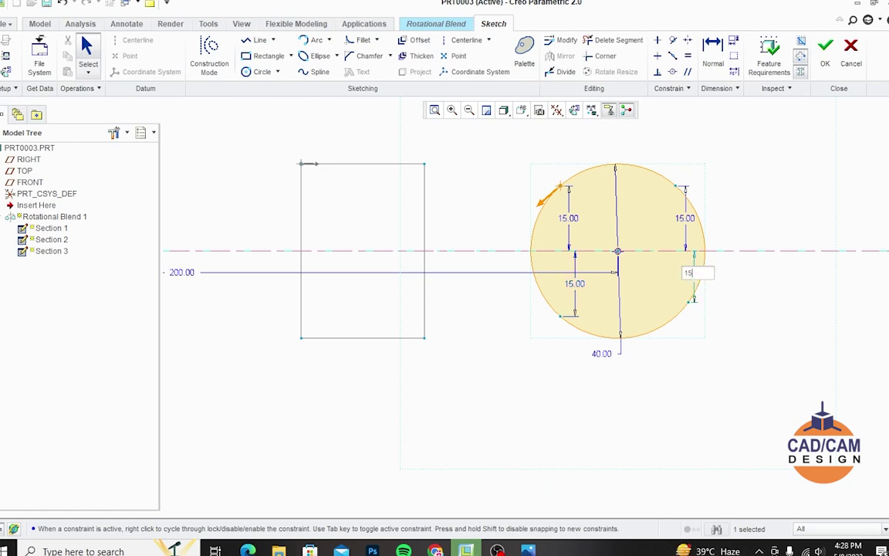
pyautogui.press('Return')
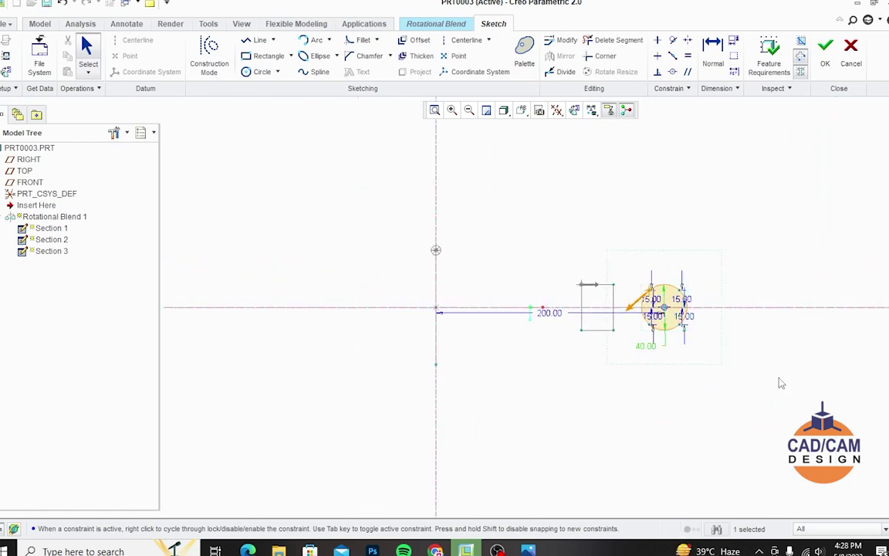
# - Finish the sketch and complete the rotational blend, then orbit to inspect the curved solid
pyautogui.click(826, 50)
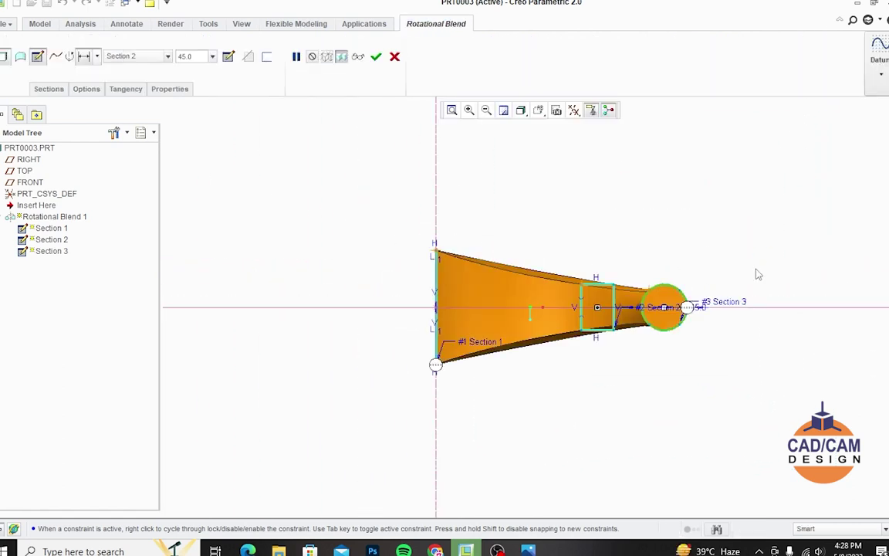
pyautogui.click(376, 56)
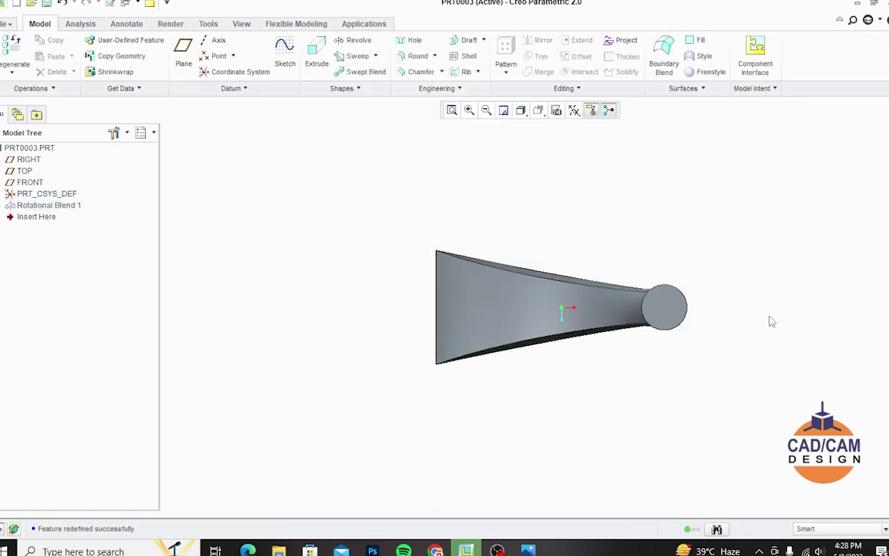
pyautogui.moveTo(770, 319)
pyautogui.mouseDown(button='middle')
pyautogui.moveTo(742, 232)
pyautogui.moveTo(764, 192)
pyautogui.moveTo(833, 151)
pyautogui.moveTo(842, 131)
pyautogui.mouseUp(button='middle')
pyautogui.scroll(-2, 386, 351)
pyautogui.moveTo(440, 369)
pyautogui.mouseDown(button='middle')
pyautogui.moveTo(500, 303)
pyautogui.moveTo(463, 318)
pyautogui.mouseUp(button='middle')
pyautogui.scroll(2, 466, 320)
pyautogui.scroll(2, 473, 323)
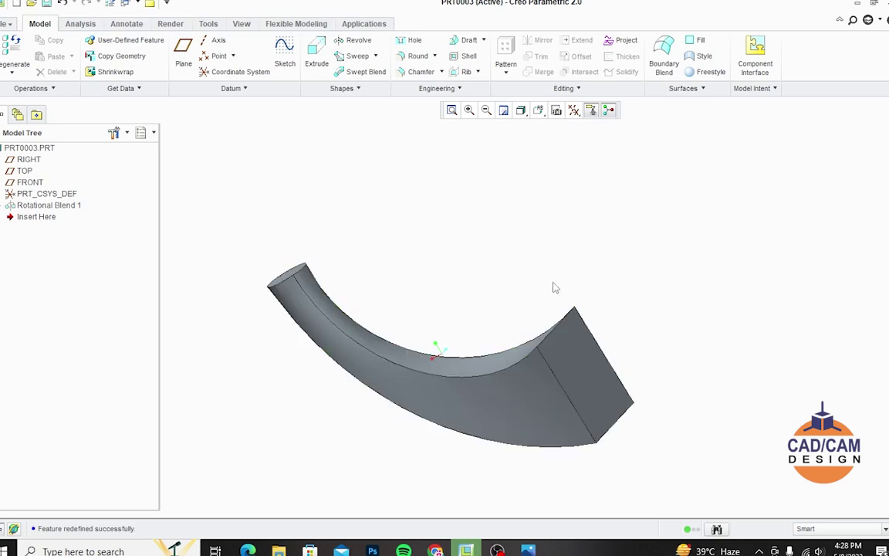
pyautogui.moveTo(485, 206)
pyautogui.mouseDown(button='middle')
pyautogui.moveTo(507, 253)
pyautogui.moveTo(397, 308)
pyautogui.mouseUp(button='middle')
# - Shell the duct to 1 mm thickness with the square and circular end faces removed
pyautogui.click(465, 56)
pyautogui.click(556, 330)
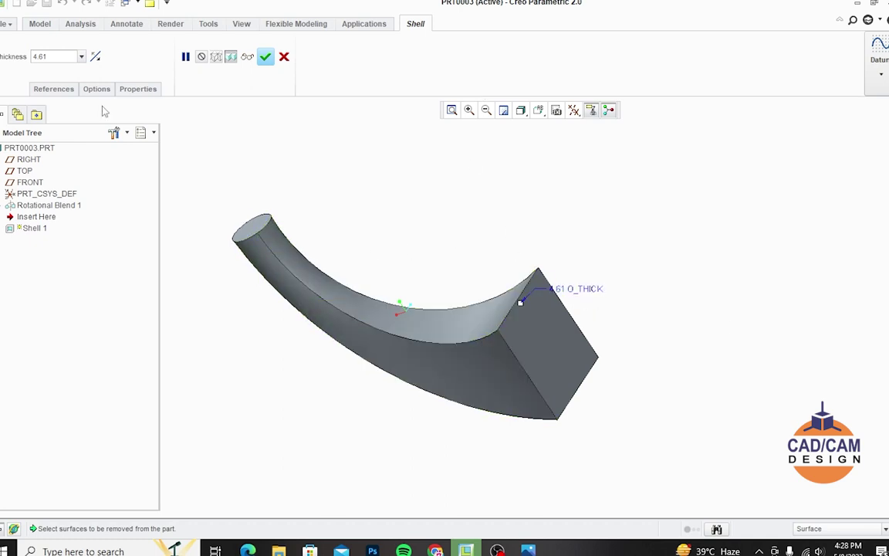
pyautogui.doubleClick(57, 57)
pyautogui.write('1')
pyautogui.press('Return')
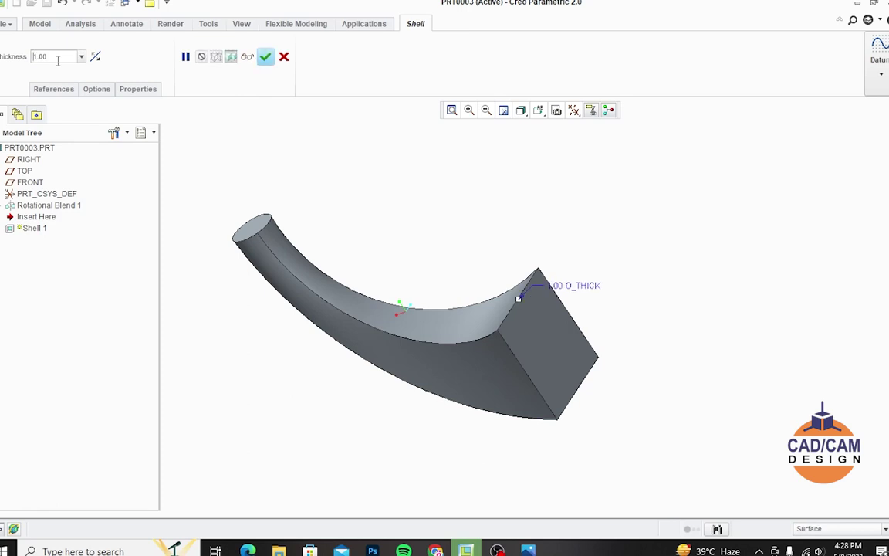
pyautogui.click(544, 344)
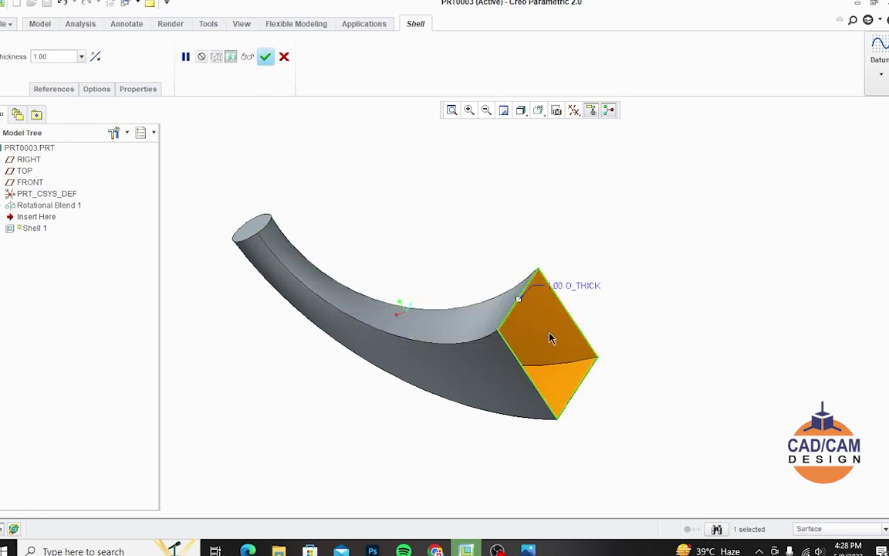
pyautogui.moveTo(544, 344); pyautogui.dragTo(586, 349, button='middle')
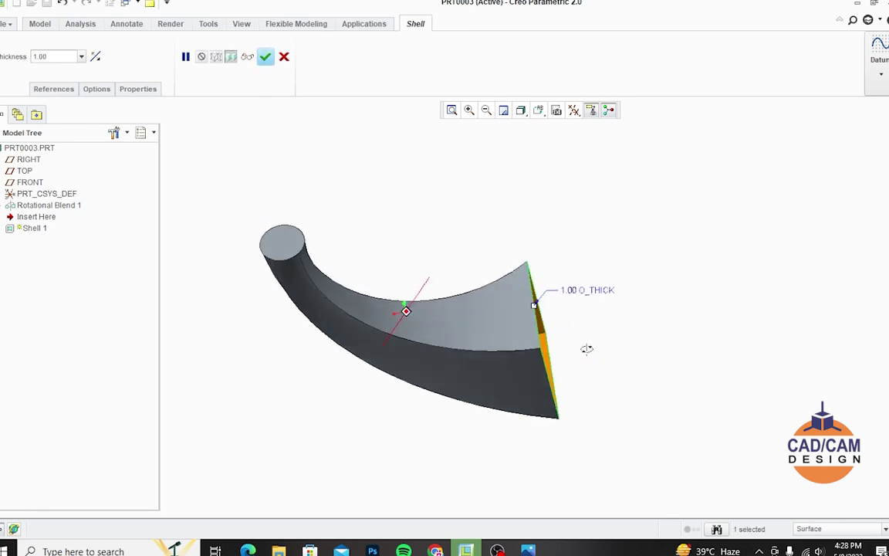
pyautogui.keyDown('ctrl'); pyautogui.click(283, 242); pyautogui.keyUp('ctrl')
pyautogui.click(265, 57)
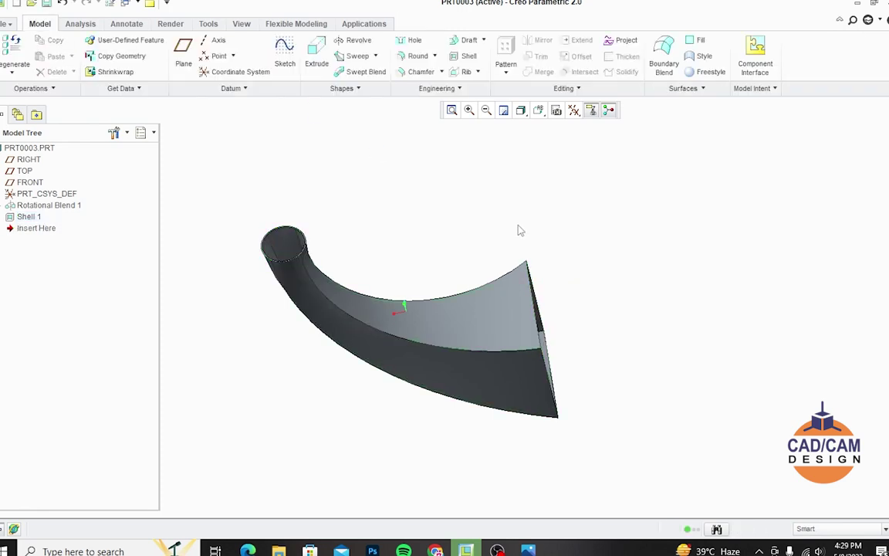
pyautogui.moveTo(518, 229)
pyautogui.mouseDown(button='middle')
pyautogui.moveTo(478, 191)
pyautogui.moveTo(434, 197)
pyautogui.moveTo(421, 173)
pyautogui.moveTo(432, 169)
pyautogui.moveTo(450, 196)
pyautogui.moveTo(483, 211)
pyautogui.moveTo(492, 203)
pyautogui.moveTo(476, 189)
pyautogui.moveTo(419, 194)
pyautogui.moveTo(486, 184)
pyautogui.moveTo(530, 244)
pyautogui.moveTo(512, 195)
pyautogui.moveTo(421, 192)
pyautogui.mouseUp(button='middle')
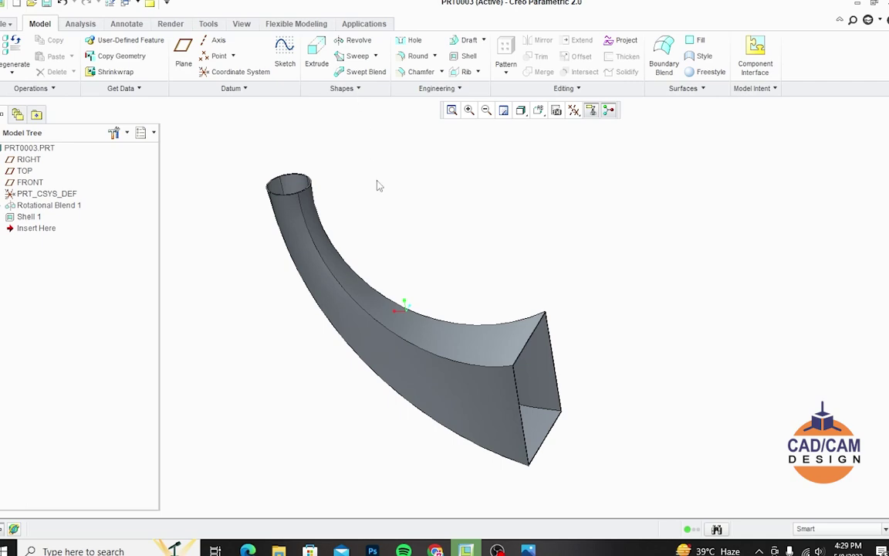
pyautogui.click(342, 88)
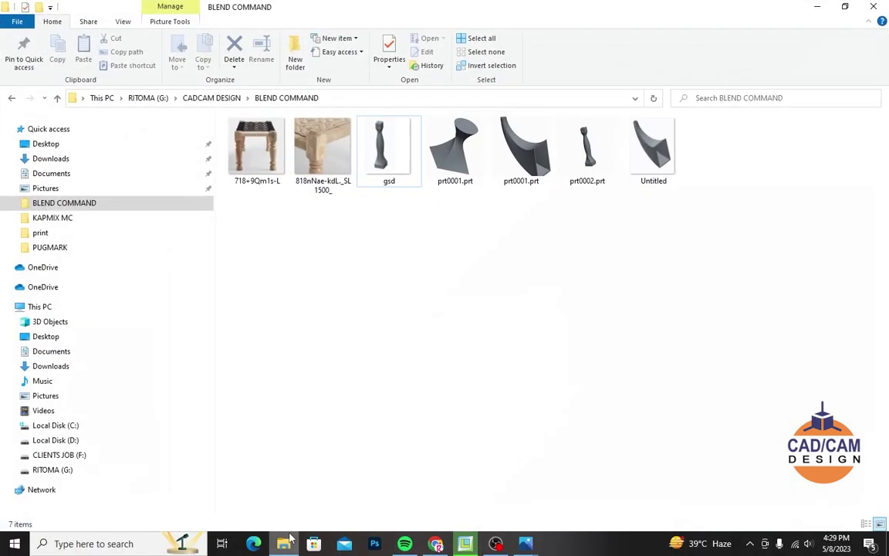
# - Open the gsd image, advance to Untitled.jpg, then close the picture viewer
pyautogui.click(391, 146)
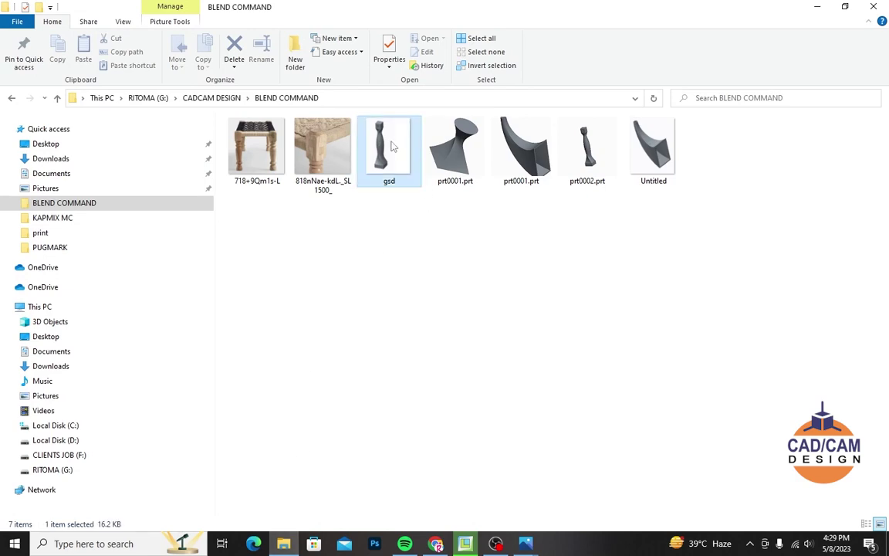
pyautogui.doubleClick(391, 146)
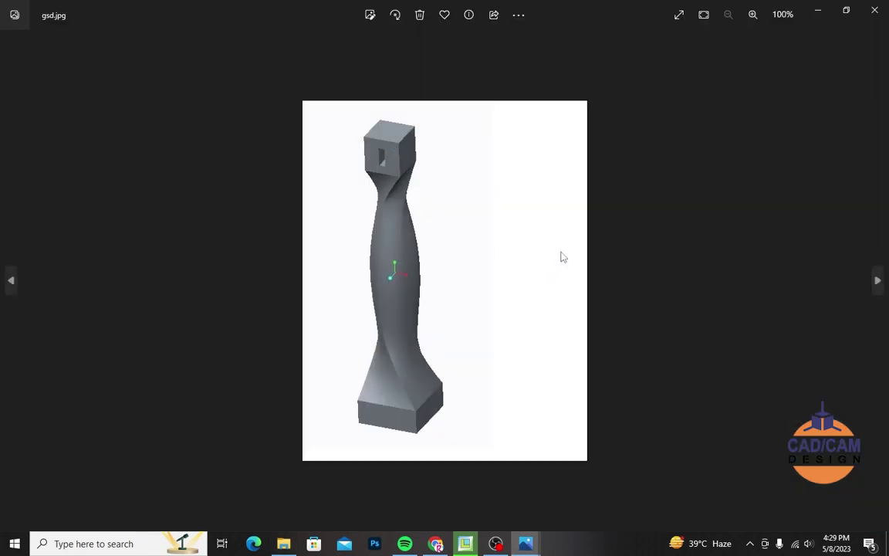
pyautogui.press('Right')
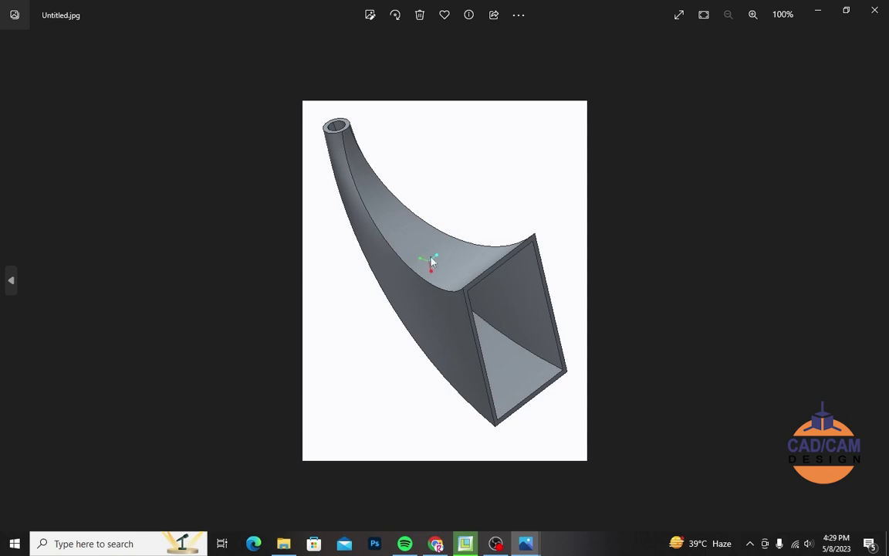
pyautogui.click(874, 10)
pyautogui.click(823, 10)
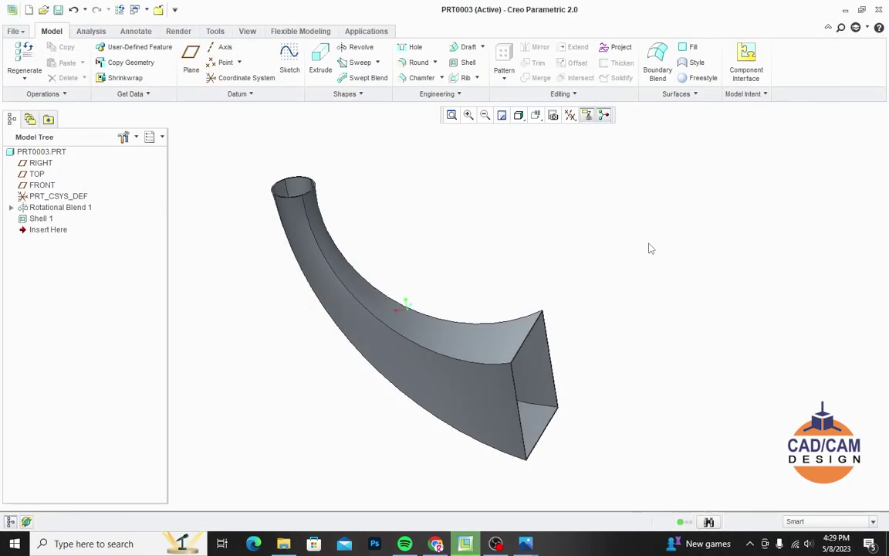
pyautogui.moveTo(621, 268)
pyautogui.mouseDown(button='middle')
pyautogui.moveTo(603, 247)
pyautogui.moveTo(624, 234)
pyautogui.moveTo(611, 252)
pyautogui.moveTo(613, 288)
pyautogui.moveTo(617, 254)
pyautogui.mouseUp(button='middle')
pyautogui.scroll(-2, 302, 333)
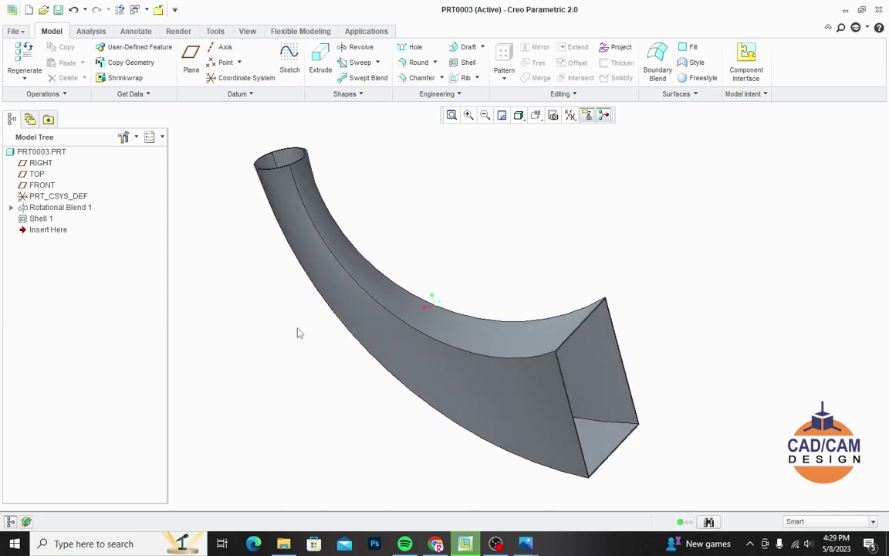
pyautogui.moveTo(299, 331)
pyautogui.mouseDown(button='middle')
pyautogui.moveTo(304, 310)
pyautogui.moveTo(290, 310)
pyautogui.moveTo(292, 321)
pyautogui.mouseUp(button='middle')
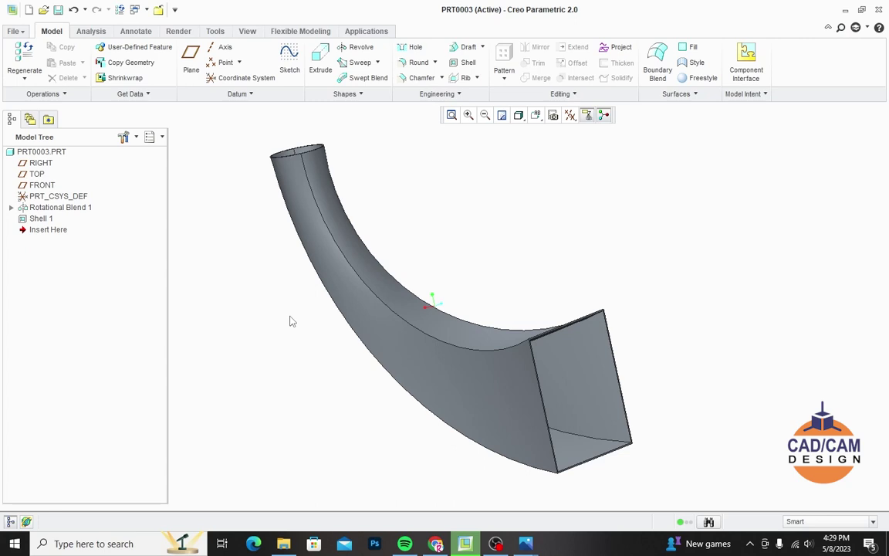
pyautogui.click(533, 540)
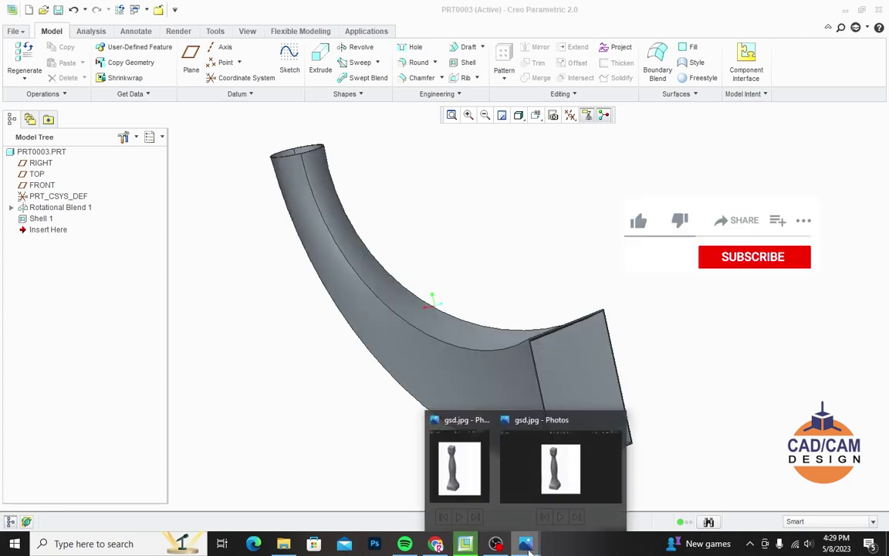
pyautogui.click(526, 245)
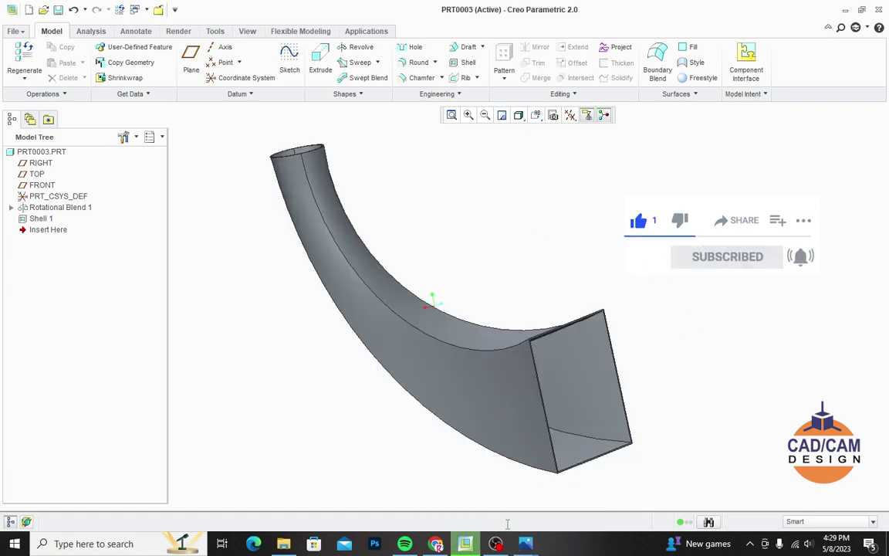
pyautogui.click(497, 545)
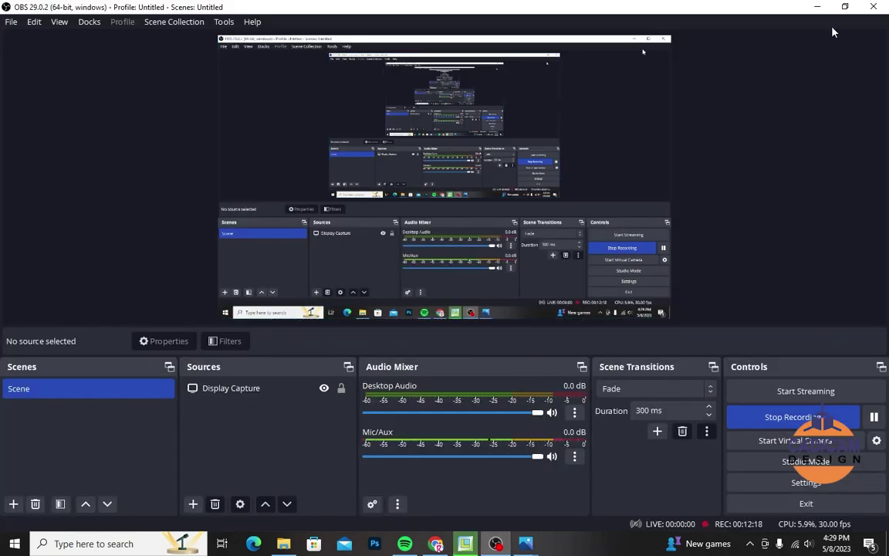
pyautogui.click(818, 7)
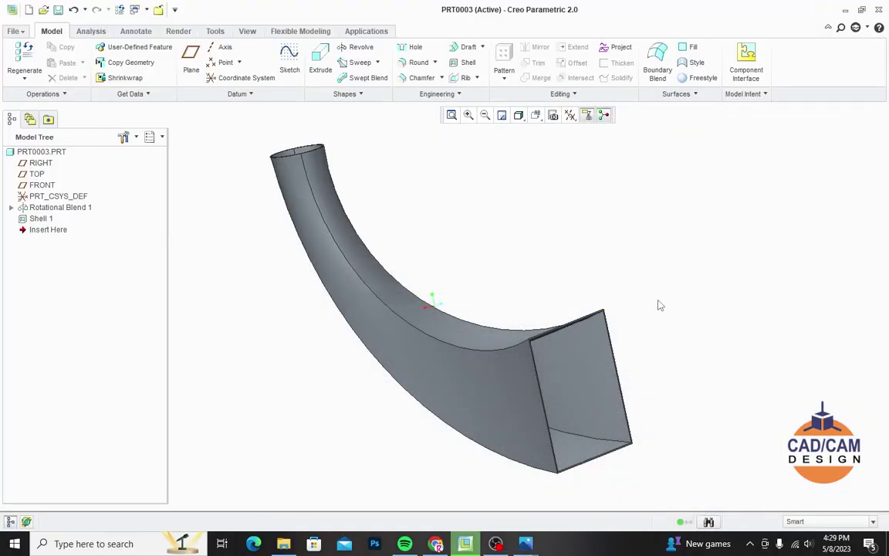